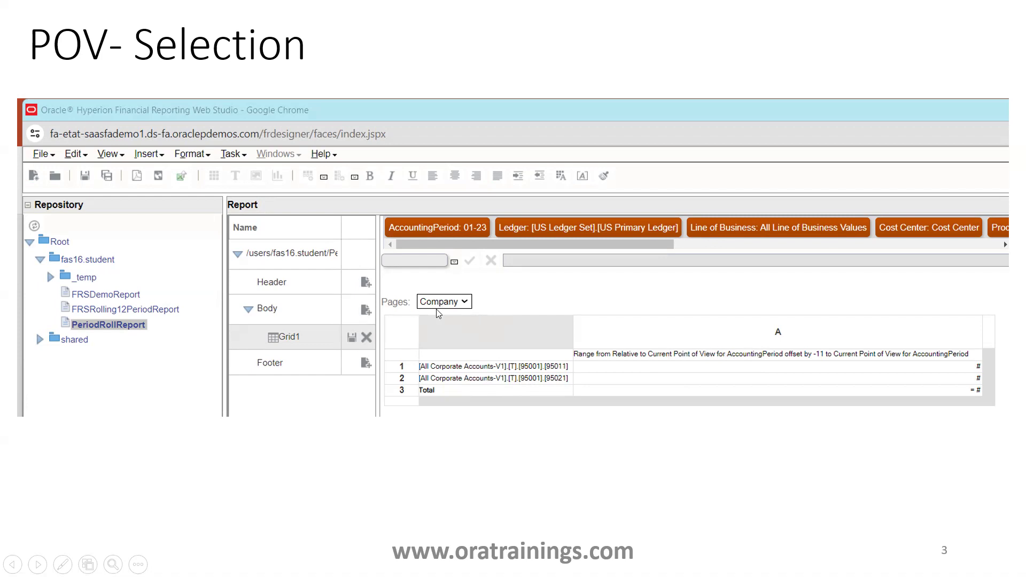
Advance the slideshow from slide 3 to slide 4, 'Account Member Selection'.
click(541, 338)
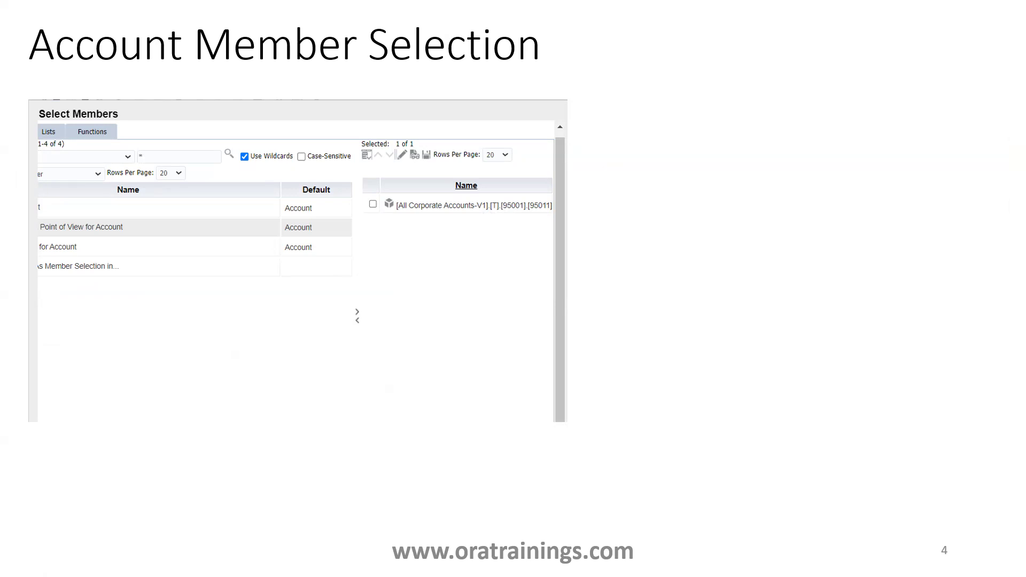
Move past 'Period Member Selection' to slide 6, 'Total Revenue – SUM()'.
key(Right)
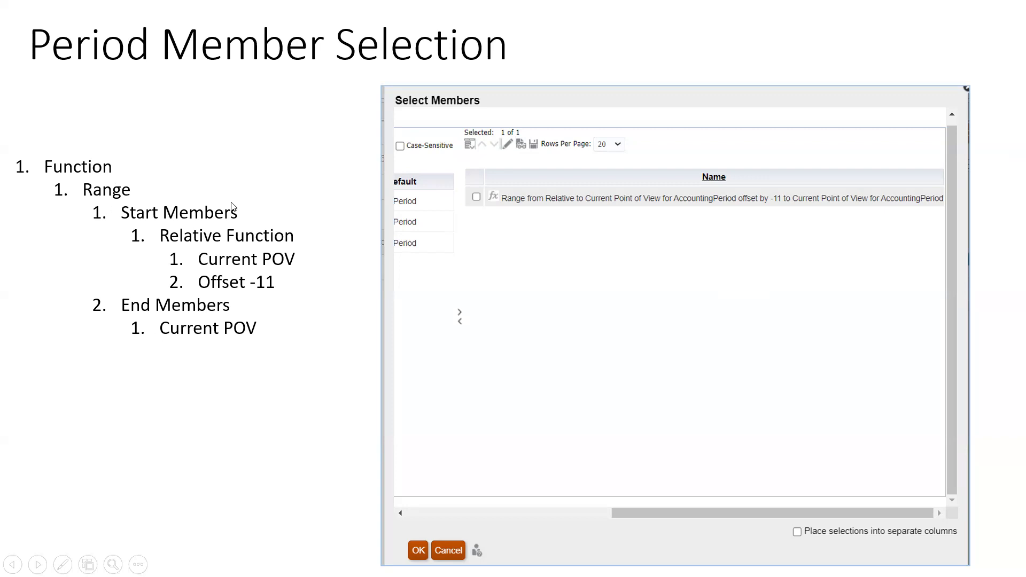
click(217, 216)
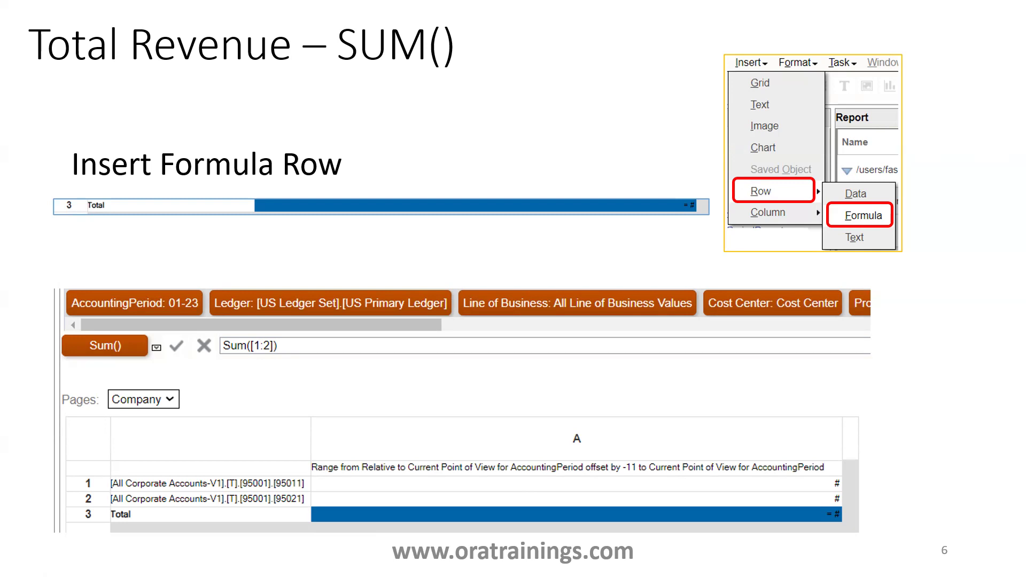
Go to slide 7, the *TIP on missing POV values, then switch windows toward the browser.
key(Right)
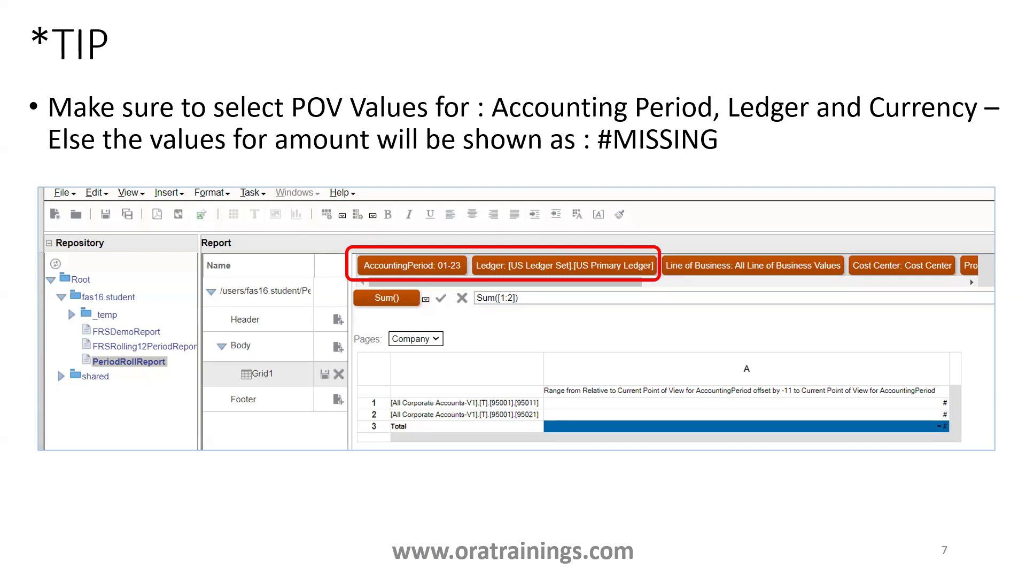
key(alt+Tab)
key(alt+Tab)
key(alt+Tab)
key(alt+Tab)
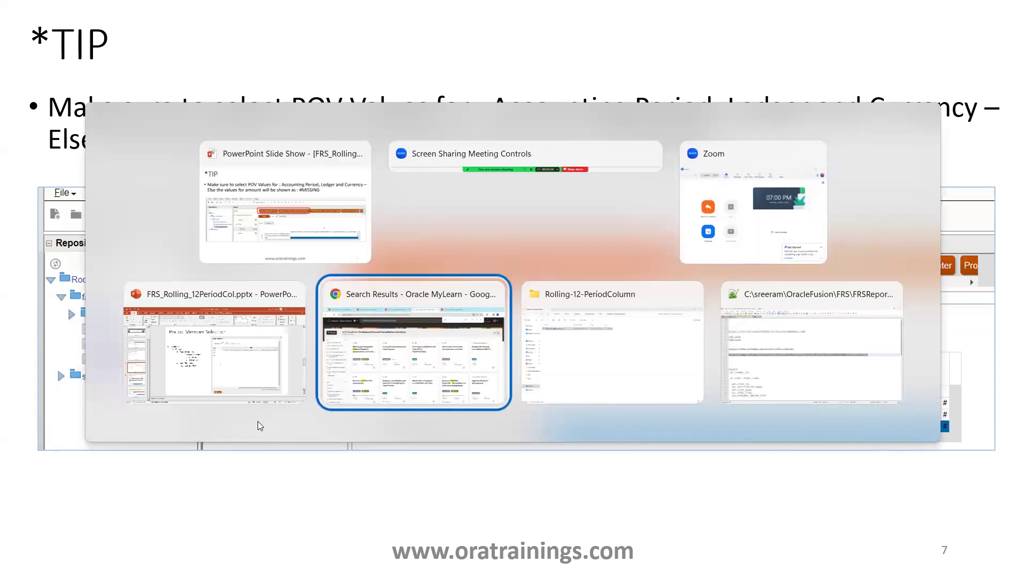
Go to the Financial Reporting Center tab and open the Financial Reports workspace.
key(ctrl+Tab)
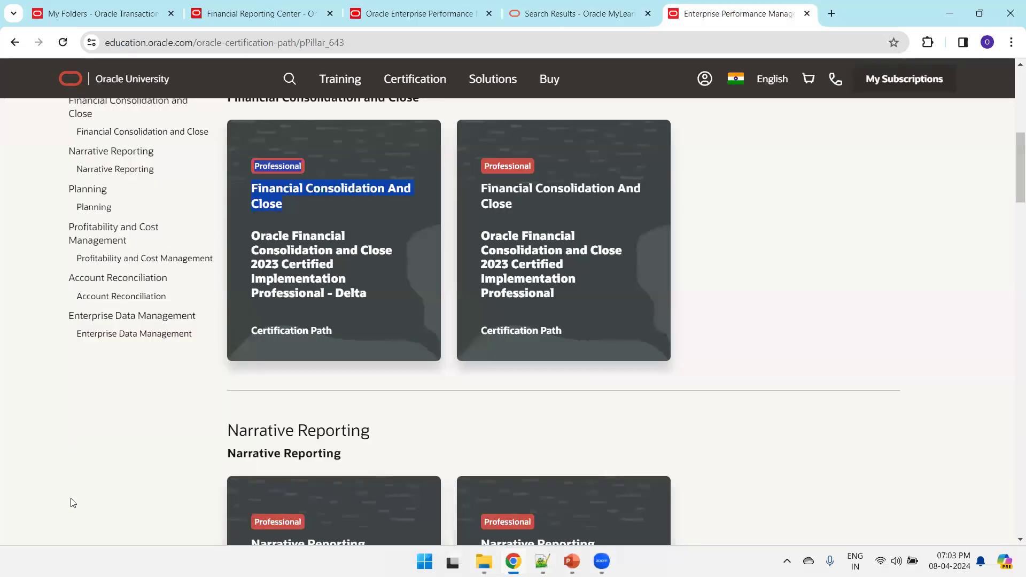
key(ctrl+Tab)
key(ctrl+Tab)
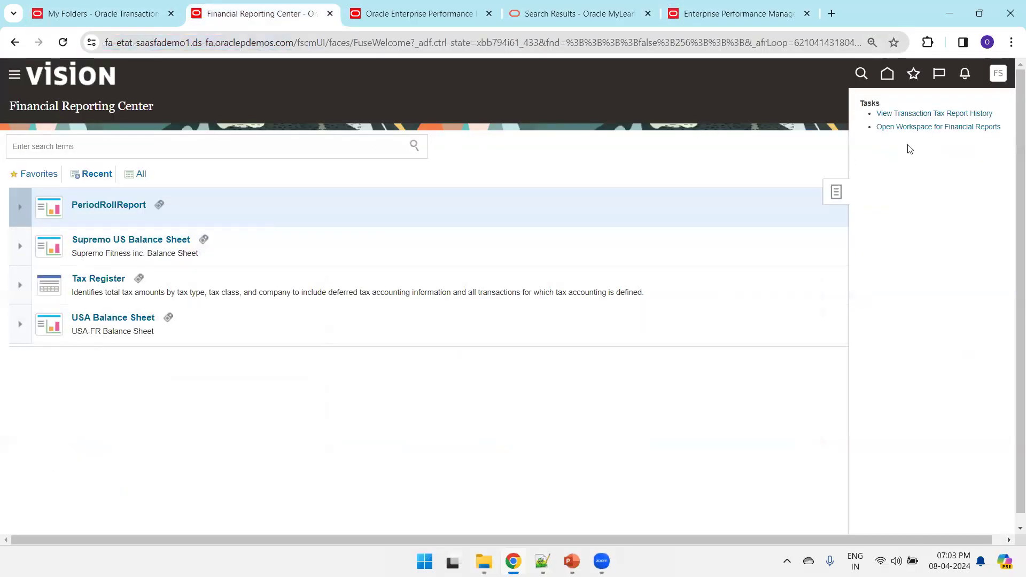
click(914, 128)
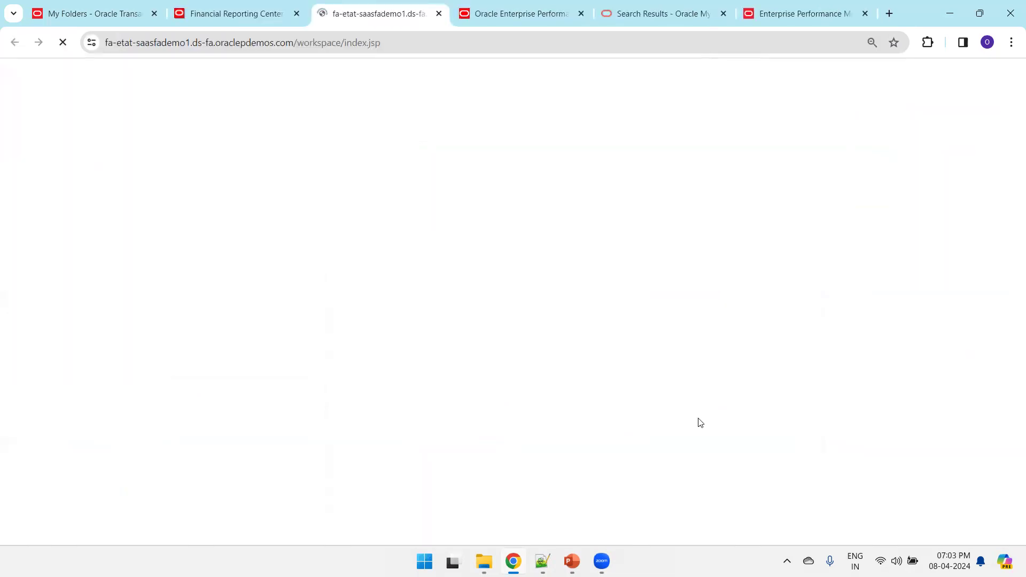
Close the extra browser tabs and launch Financial Reporting Web Studio.
click(864, 13)
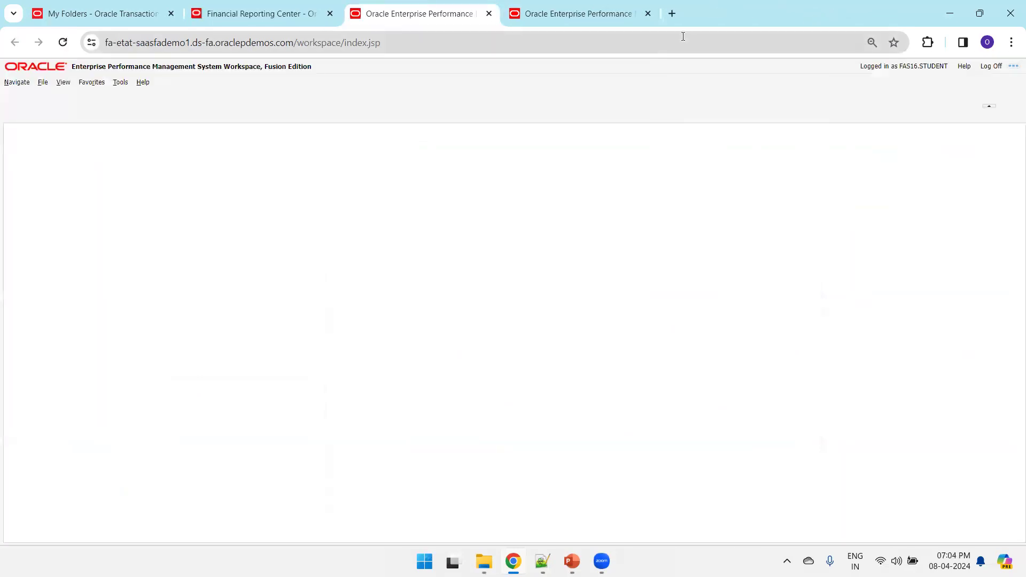
click(648, 14)
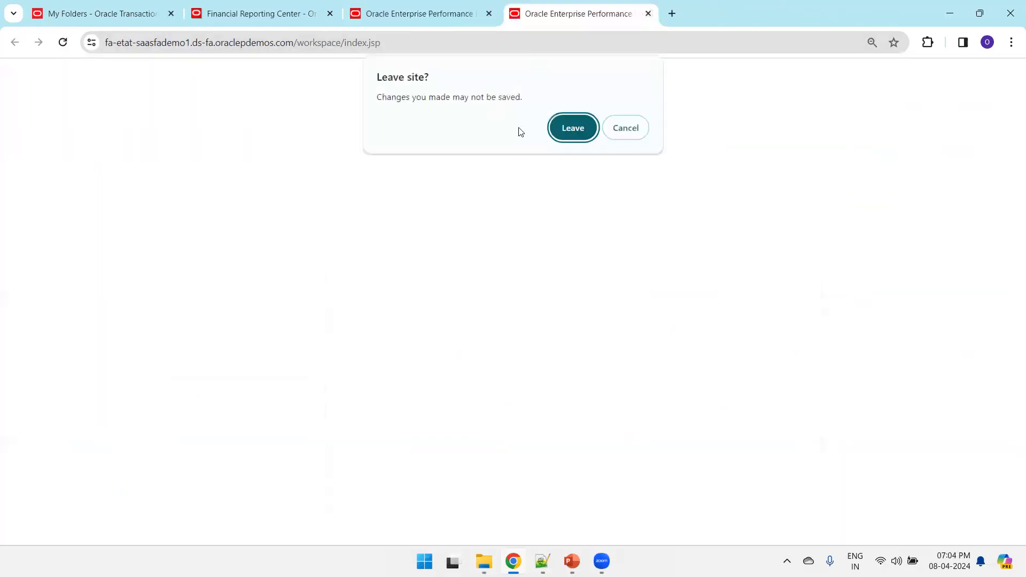
click(572, 128)
click(120, 83)
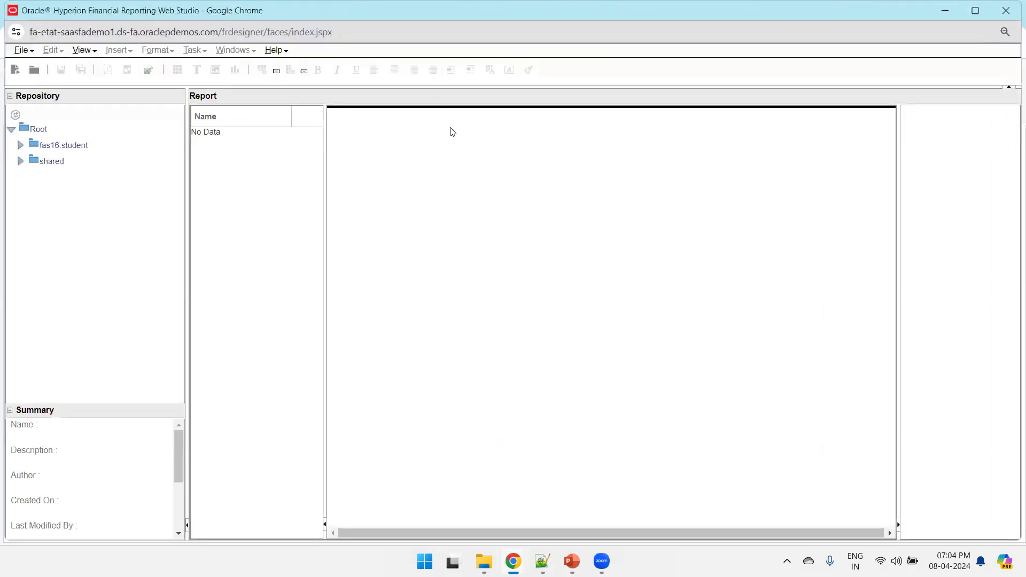
Expand and select the fas16.student folder, then start a new blank report.
double_click(49, 153)
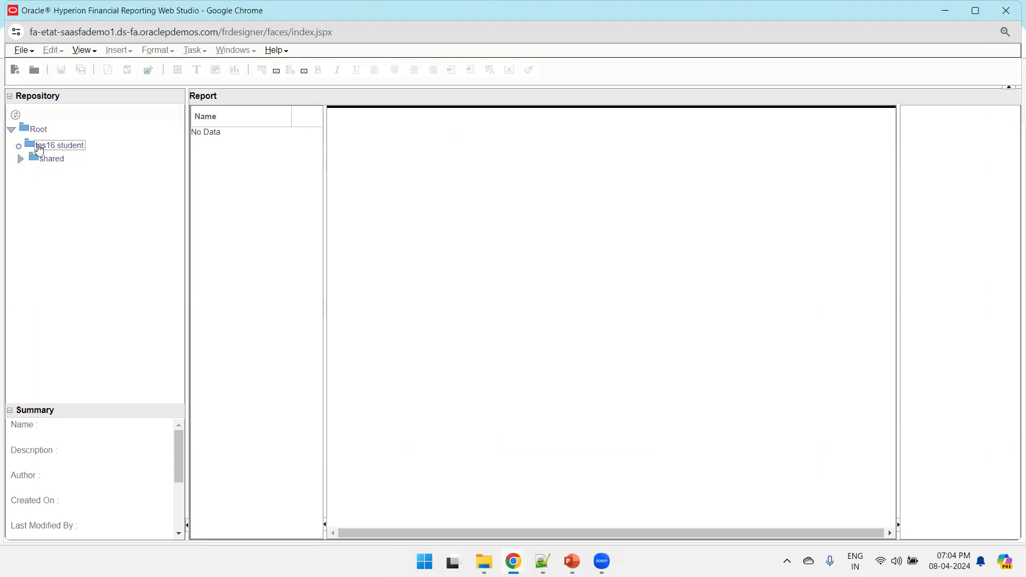
click(79, 145)
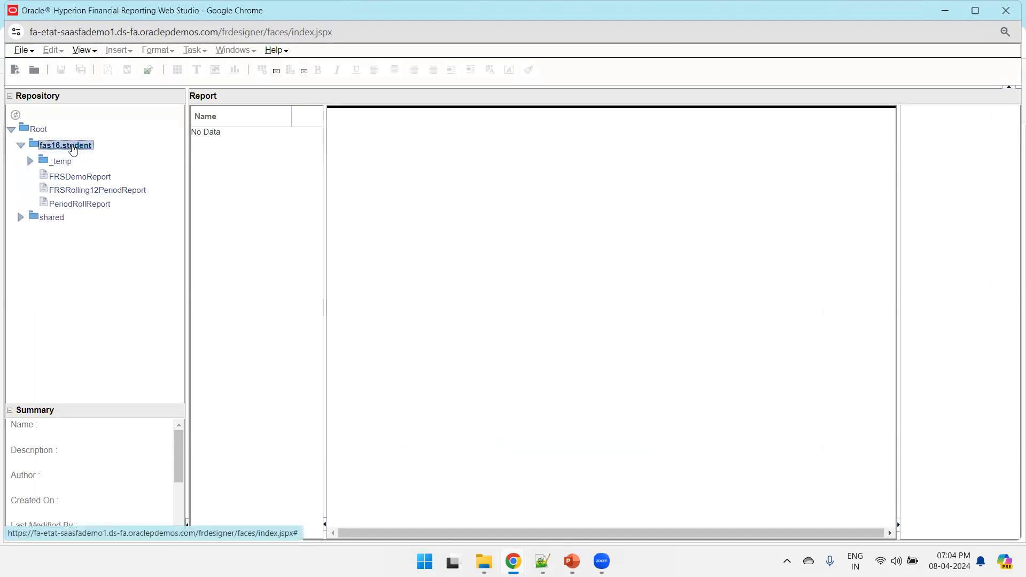
click(21, 70)
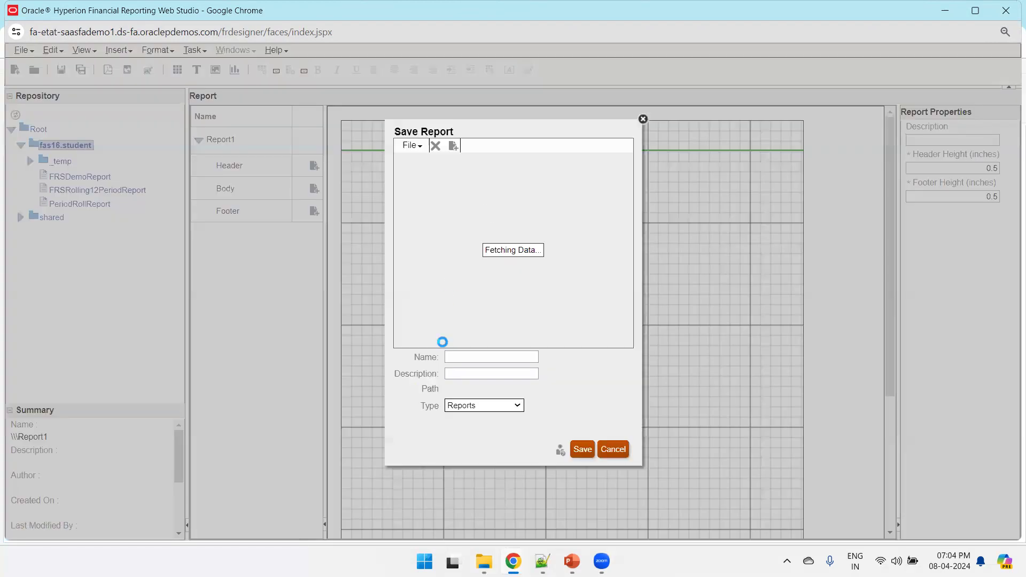
Save it in fas16.student as FRSRollupDemoReport, using the same text as description.
click(452, 176)
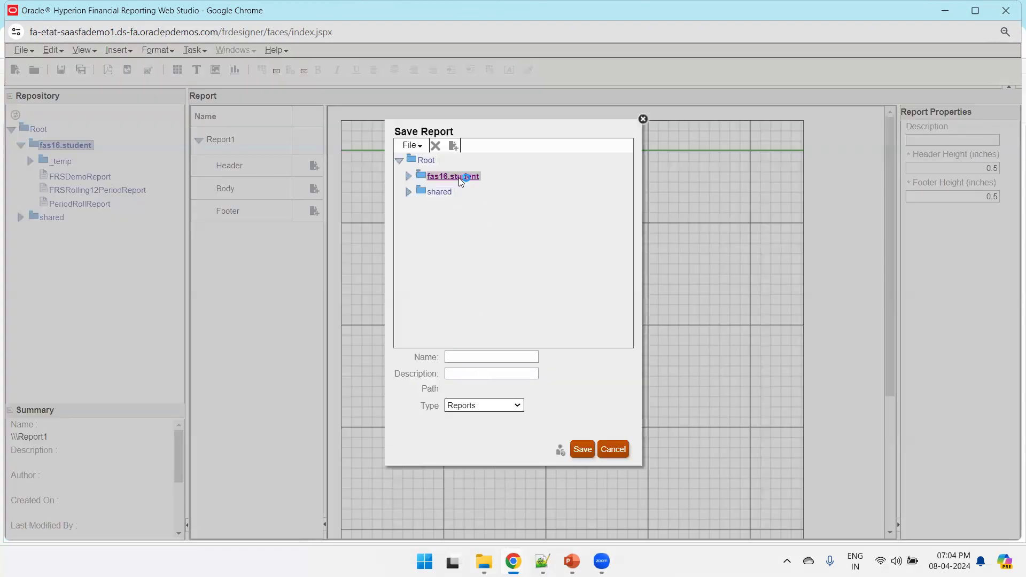
click(465, 353)
text(FR)
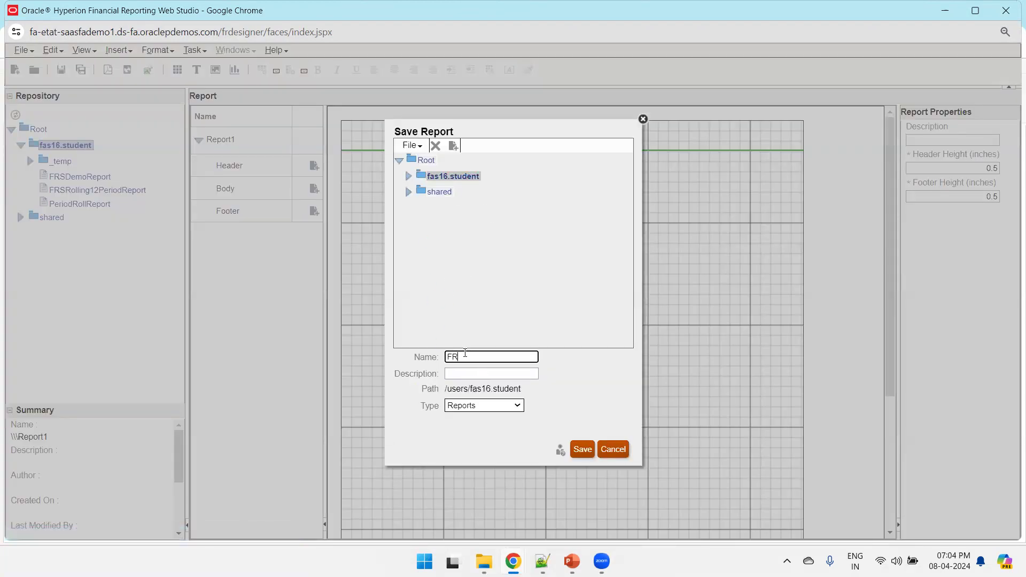
text(SRollupDemoReport)
double_click(485, 360)
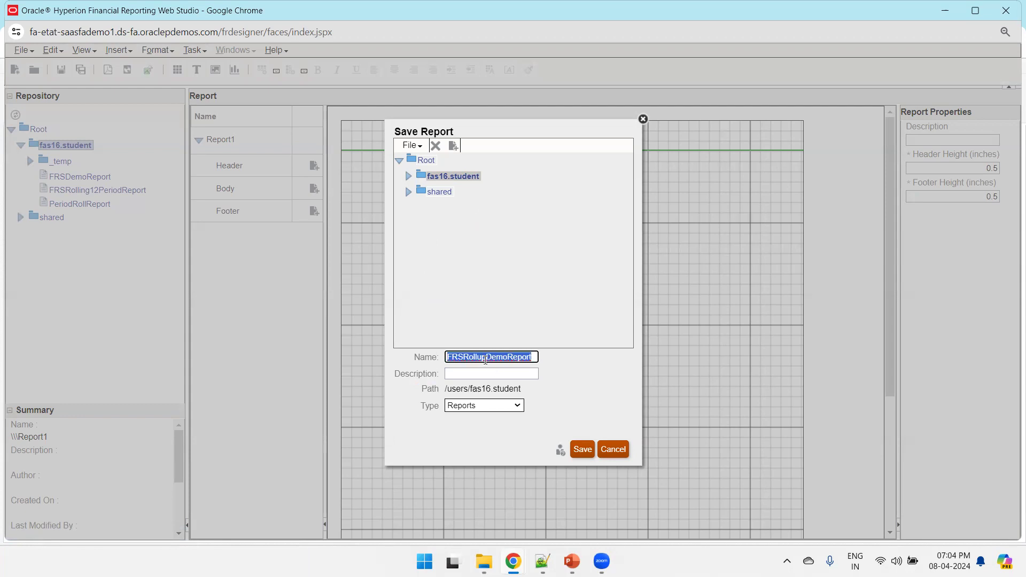
key(ctrl+c)
key(Tab)
key(ctrl+v)
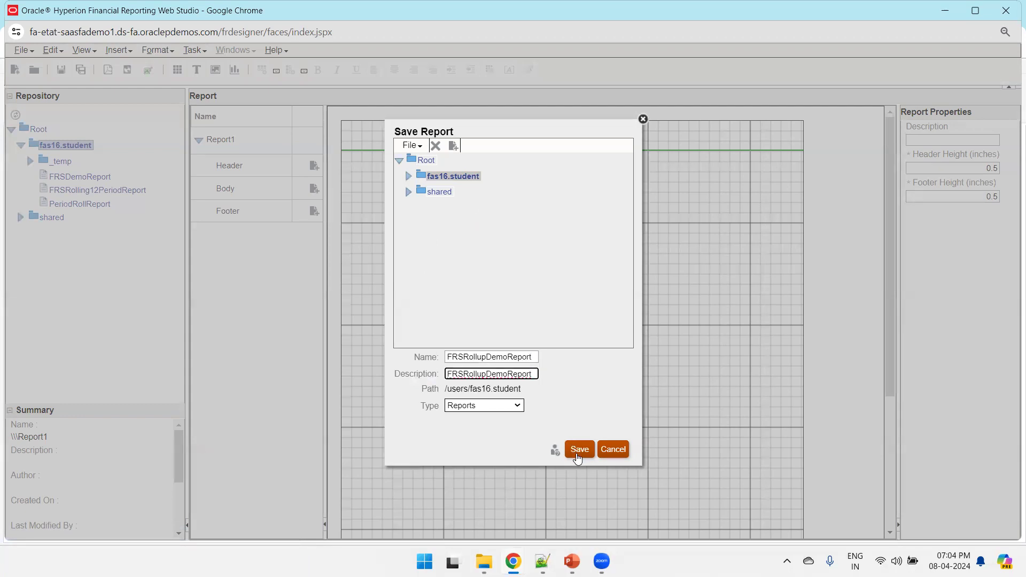
click(577, 453)
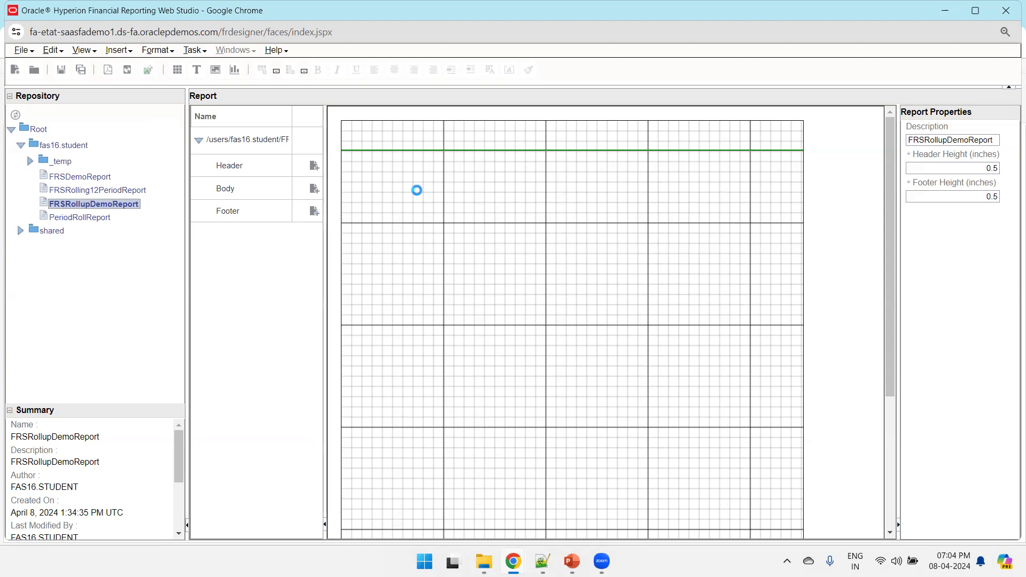
Insert a grid across the report body and connect it to the USChartofAccounts data source.
click(121, 51)
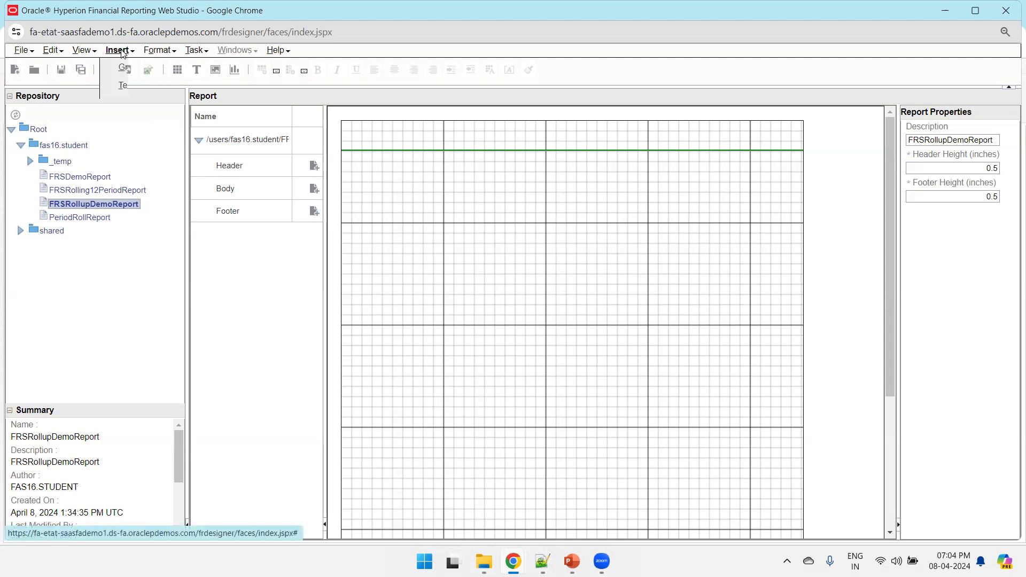
click(128, 69)
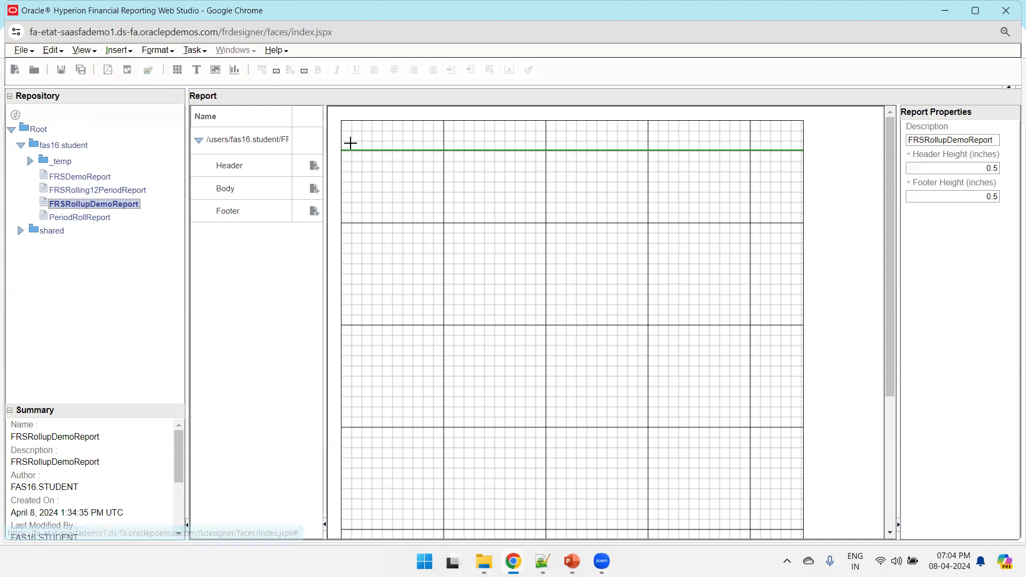
drag(349, 162, 760, 415)
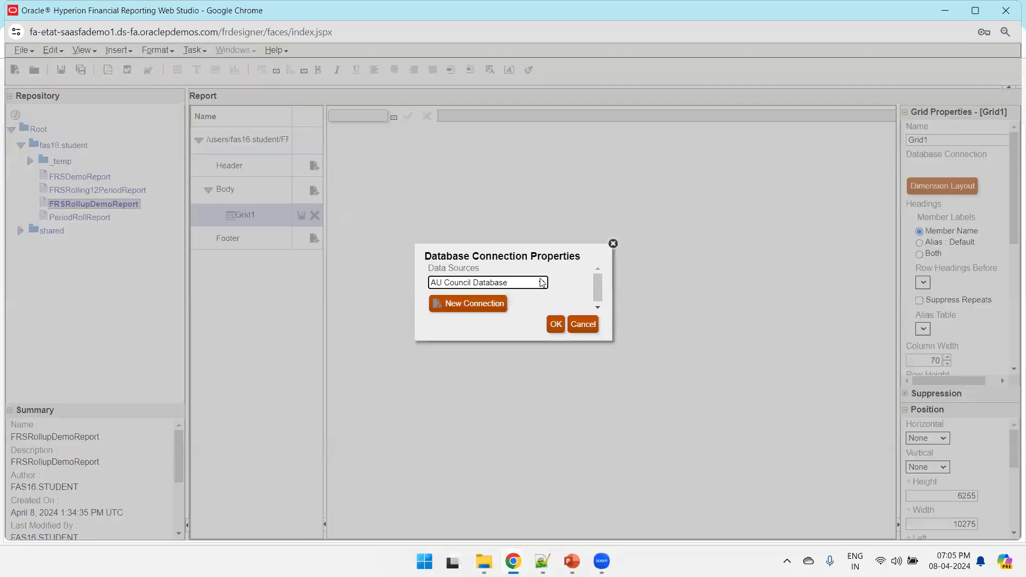
click(514, 288)
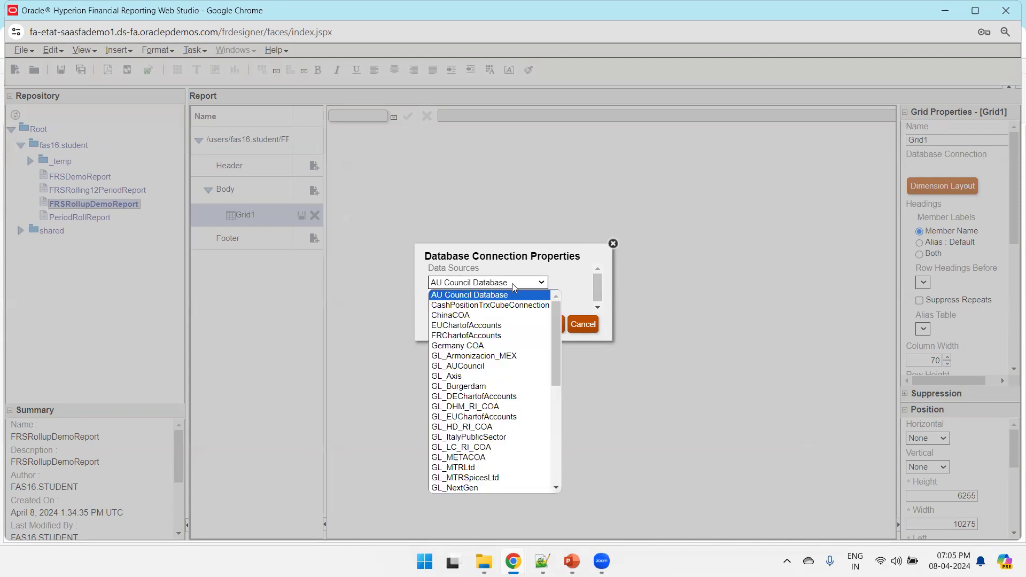
key(End)
key(Return)
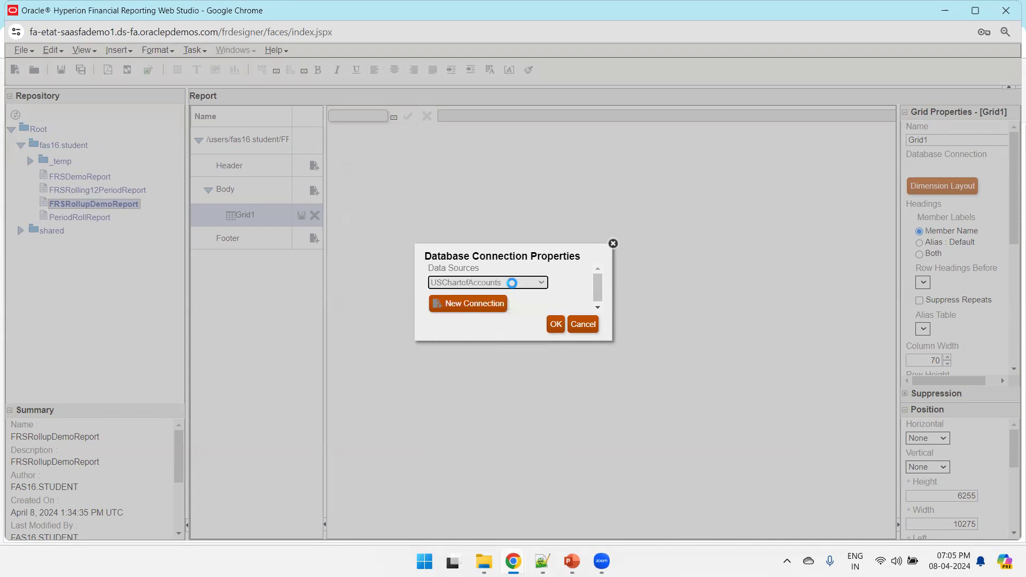
click(553, 325)
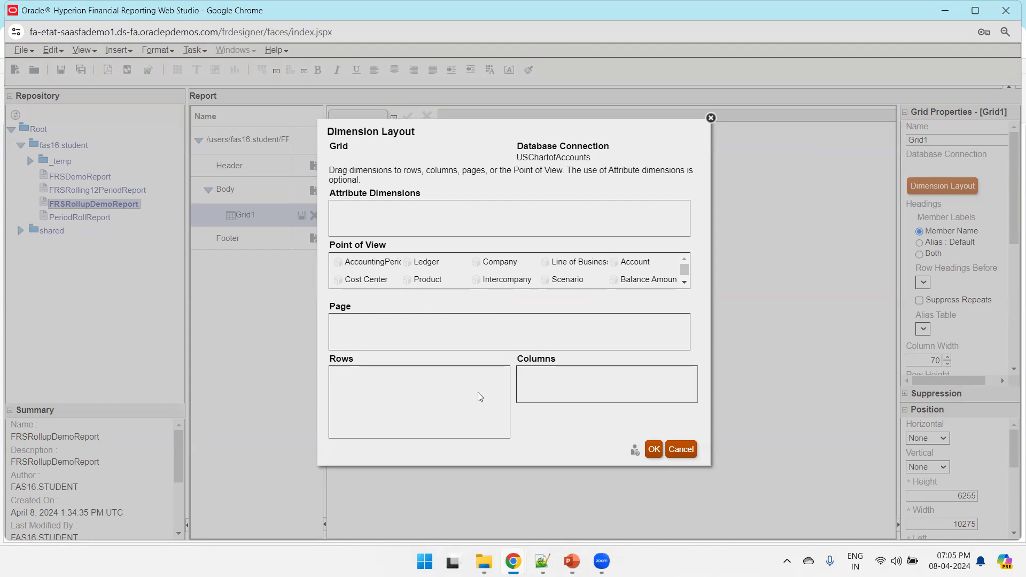
Place AccountingPeriod in columns, Account in rows and Company on the page axis.
drag(348, 264, 548, 388)
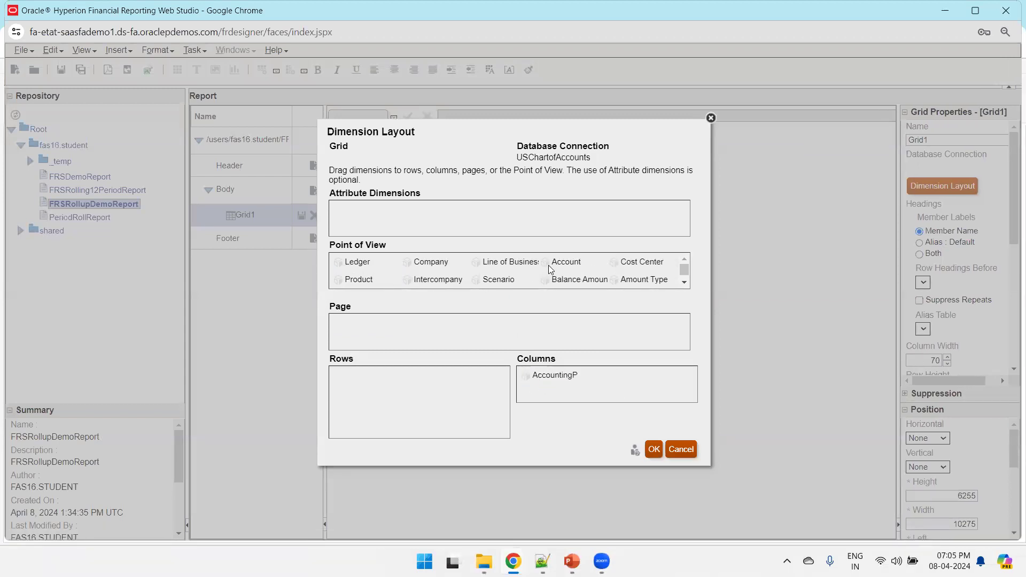
drag(562, 265, 392, 416)
drag(361, 267, 378, 334)
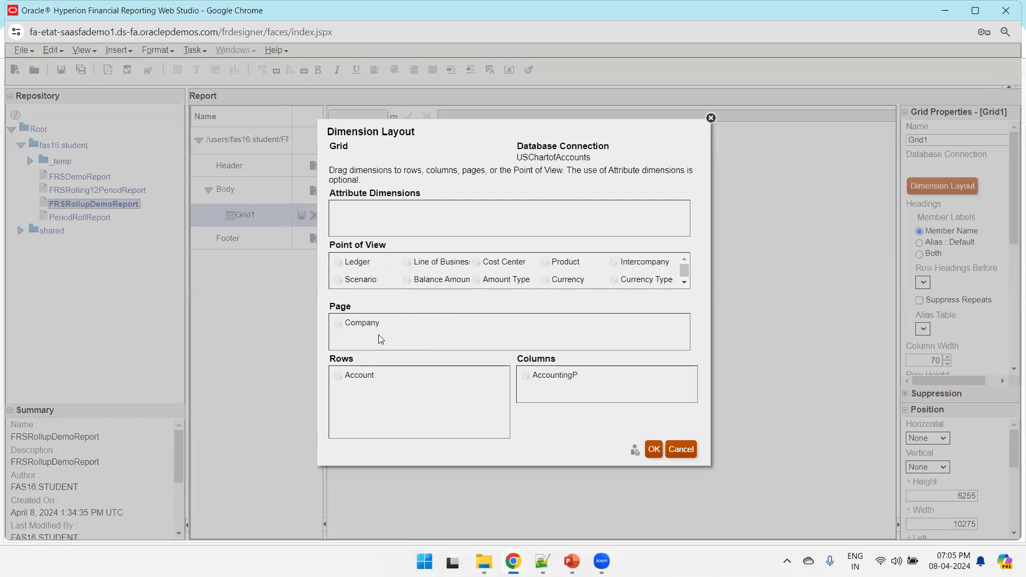
click(653, 449)
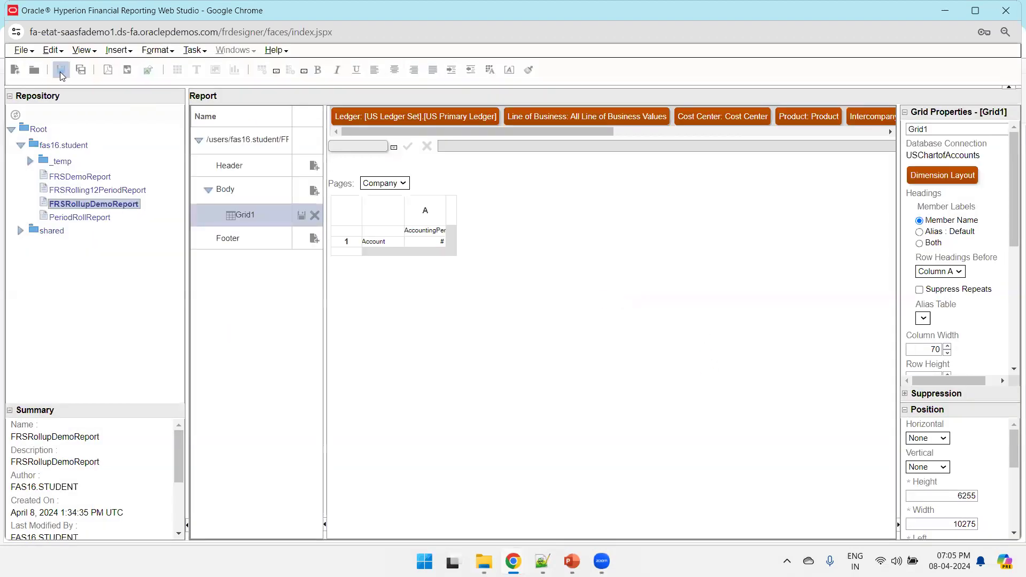
Save the report, then remove Account from the Account row's selected members.
click(62, 70)
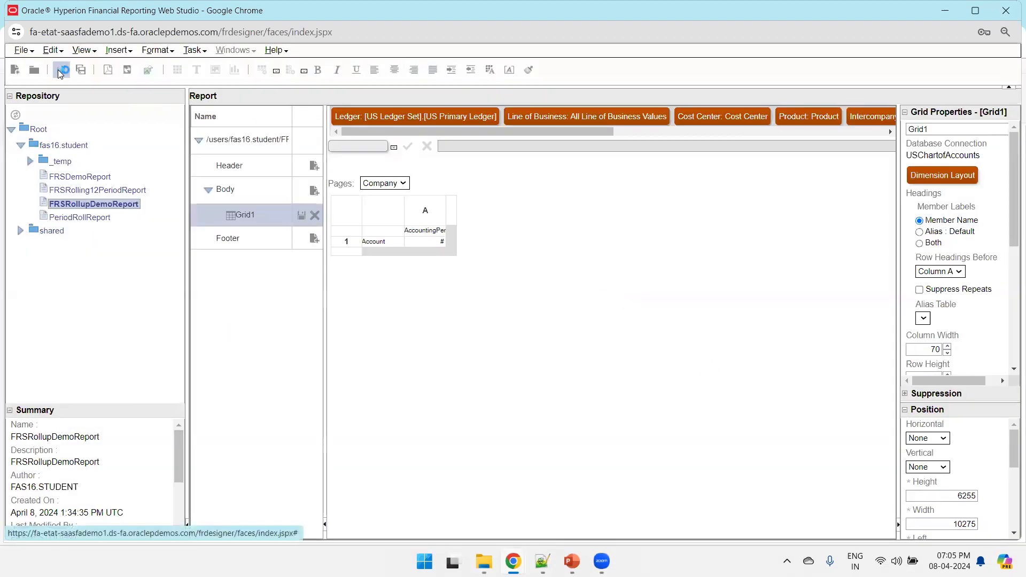
click(377, 244)
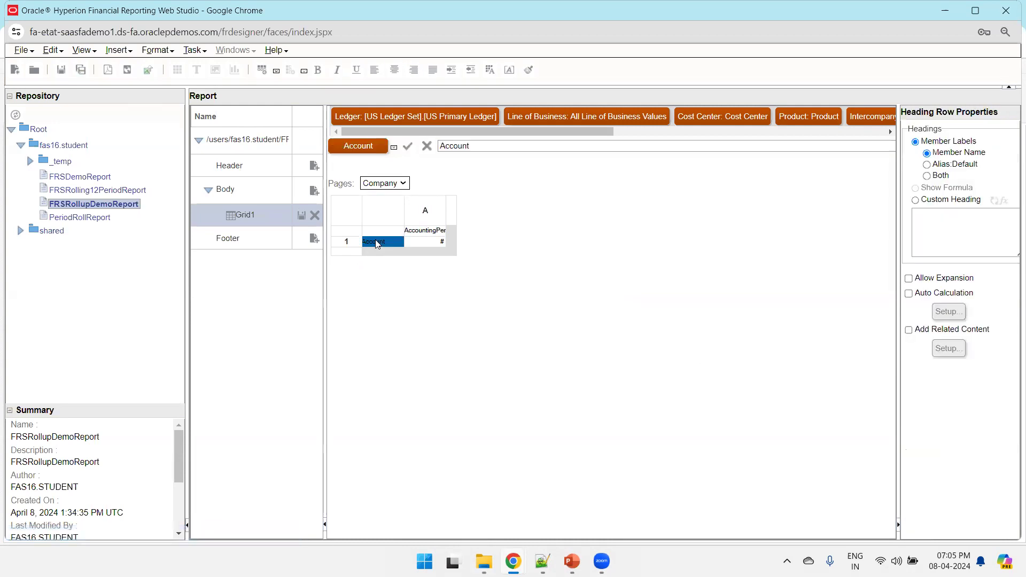
double_click(377, 243)
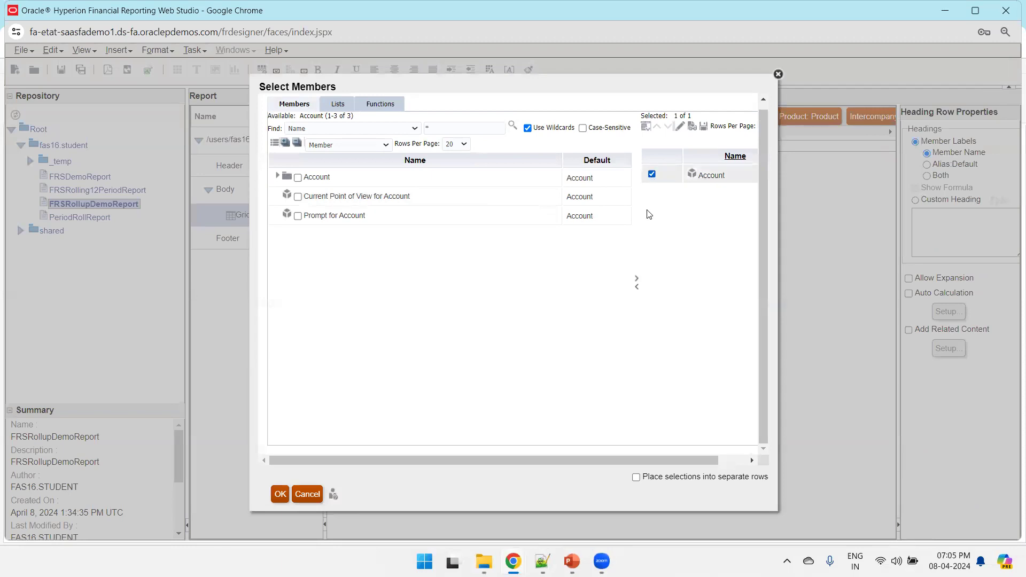
click(637, 288)
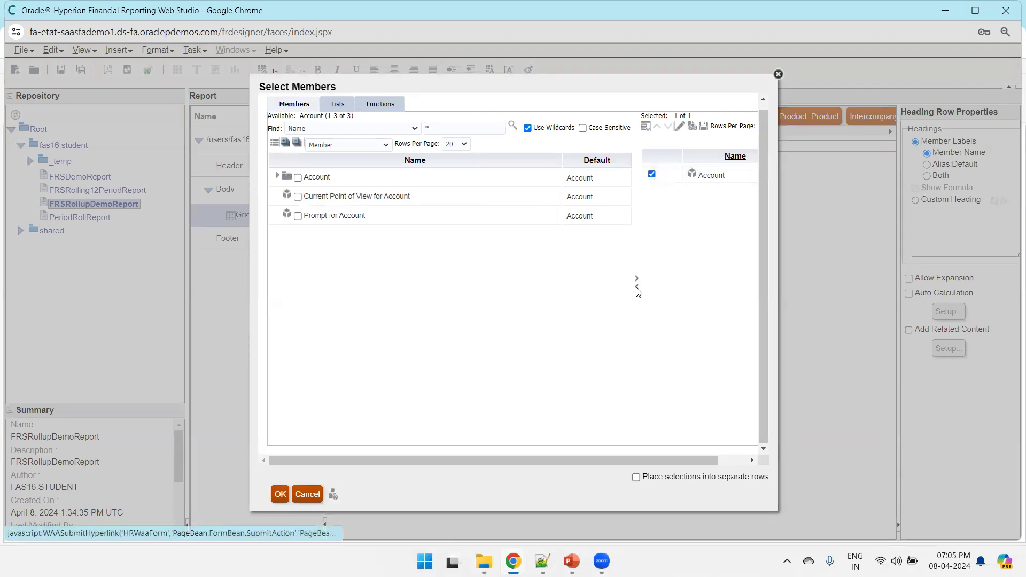
Add 95011-Revenue and 95021-Expenses from under 95001 as separate rows.
click(279, 177)
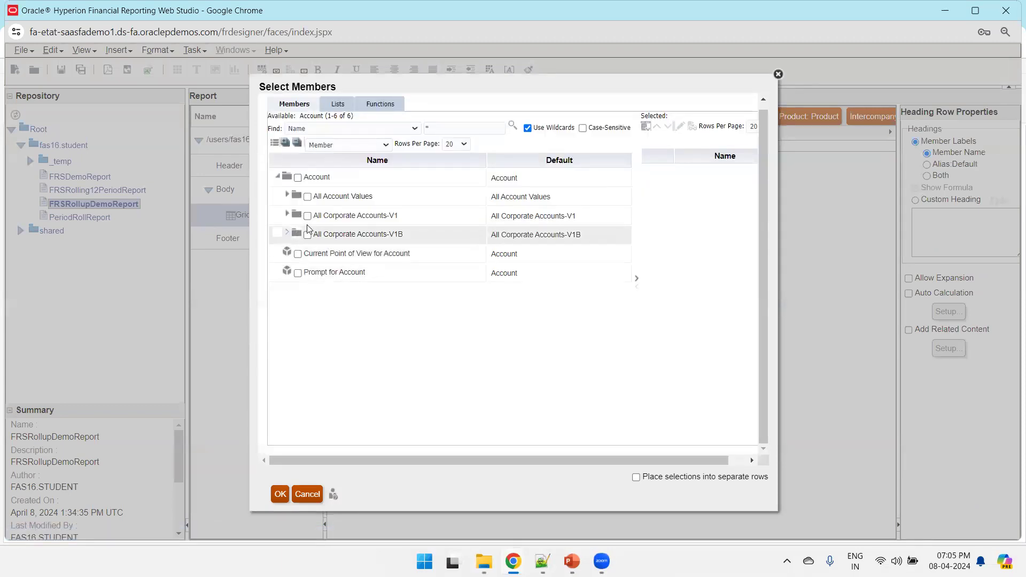
click(287, 214)
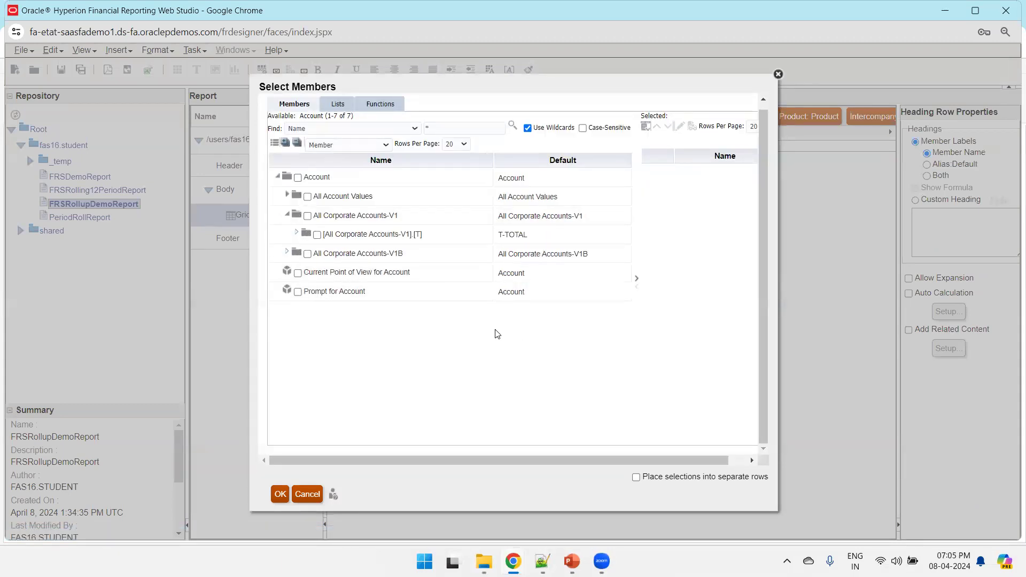
click(297, 233)
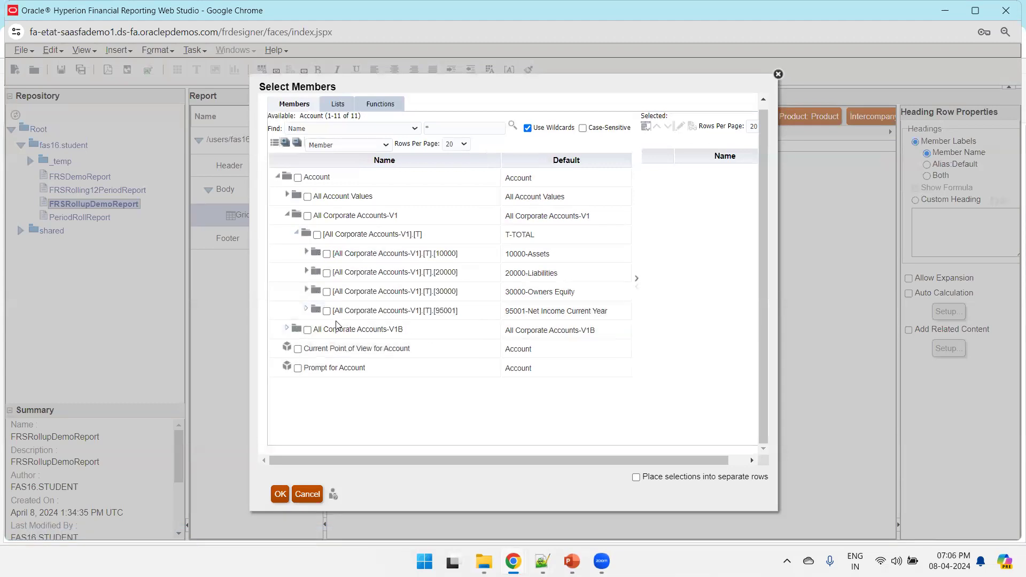
click(307, 310)
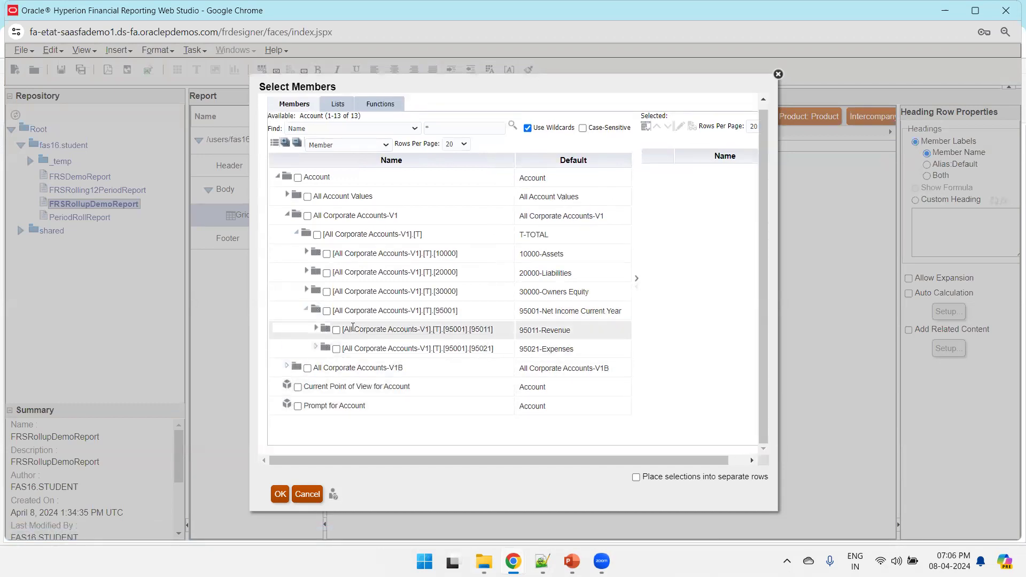
click(336, 329)
click(336, 349)
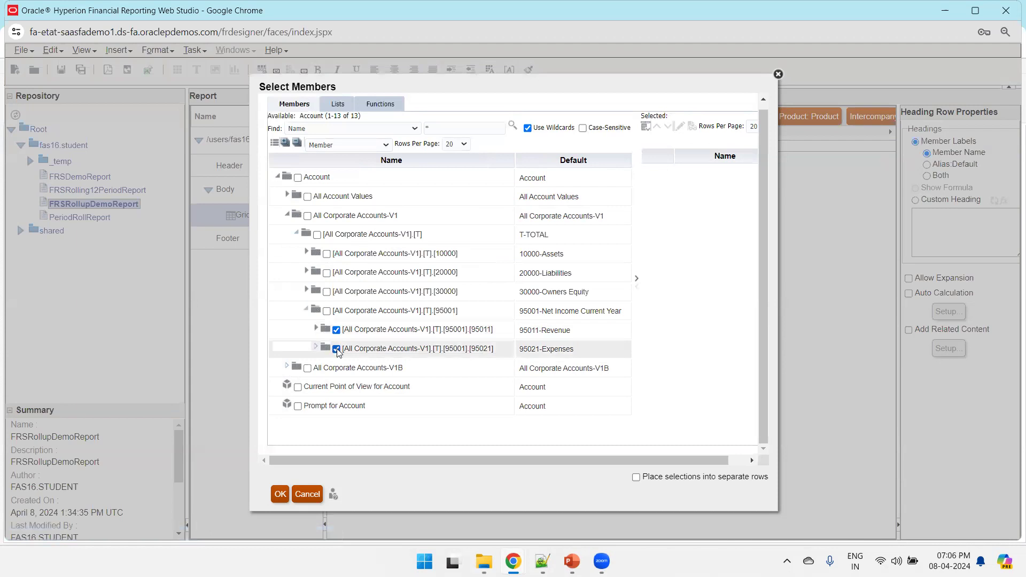
click(638, 282)
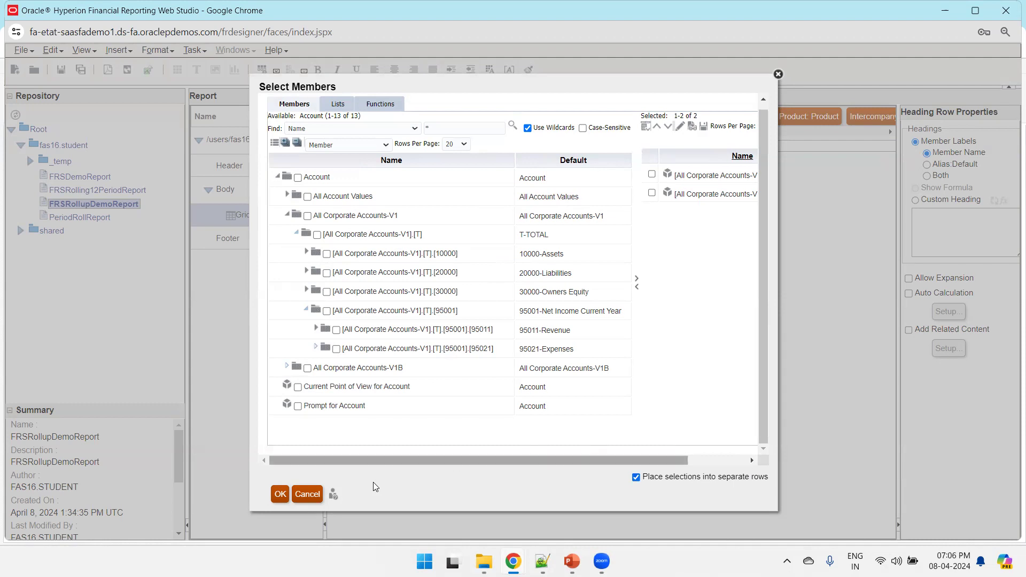
click(282, 492)
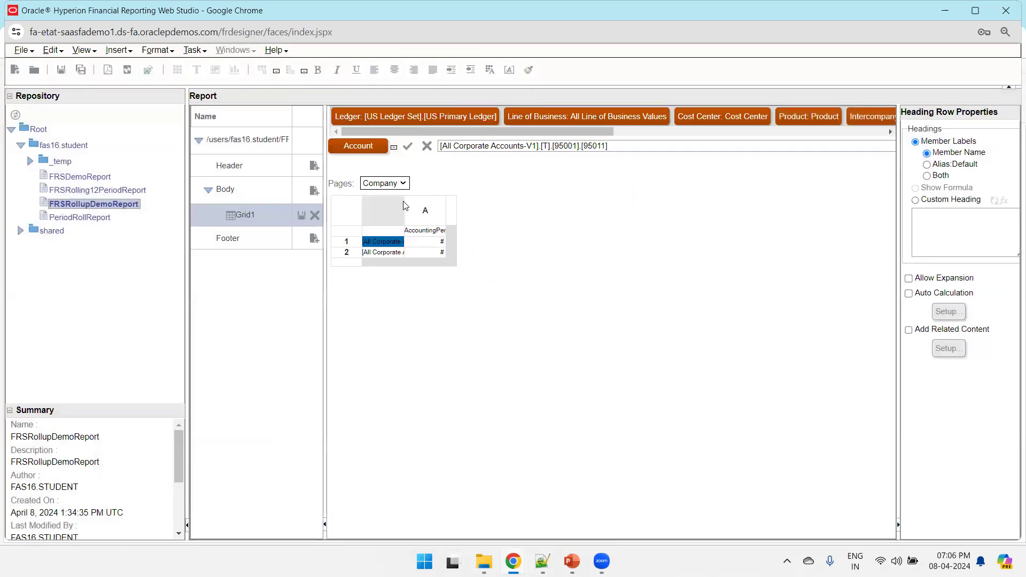
Widen the row-heading column and set column A's width to 313.
drag(405, 203, 477, 243)
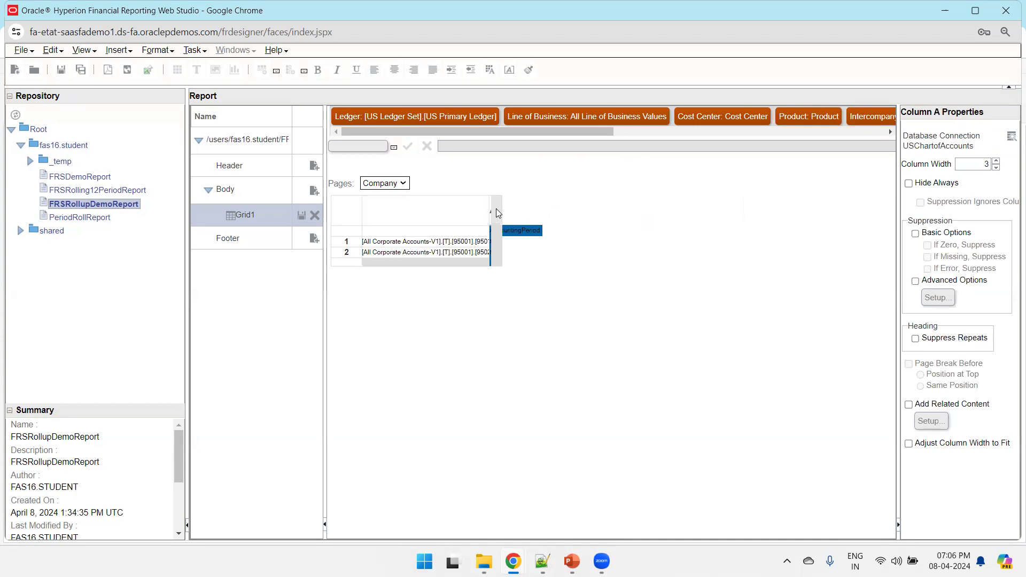
drag(494, 208, 680, 204)
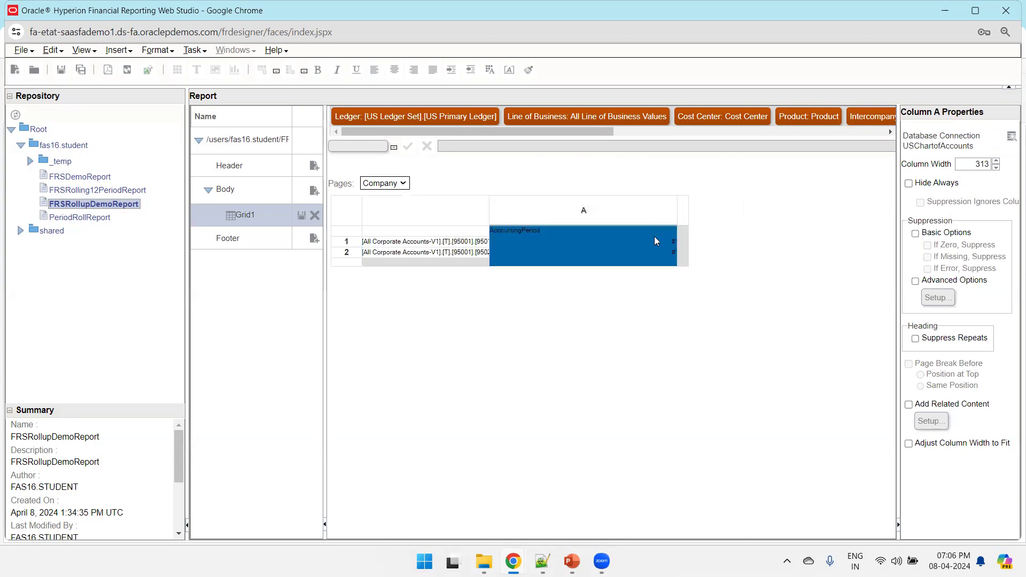
click(653, 240)
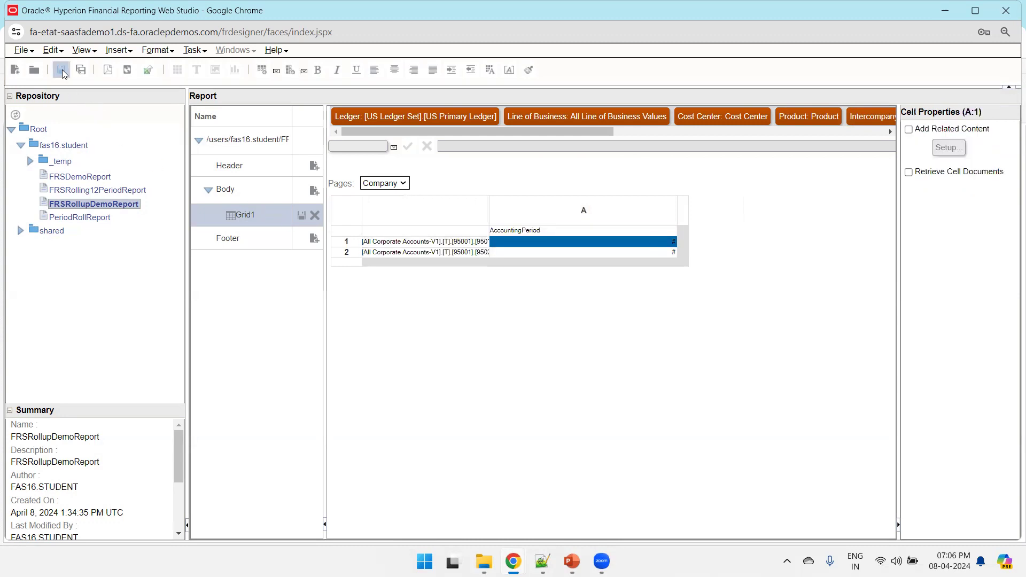
Replace the AccountingPeriod column member with the Range function.
double_click(546, 230)
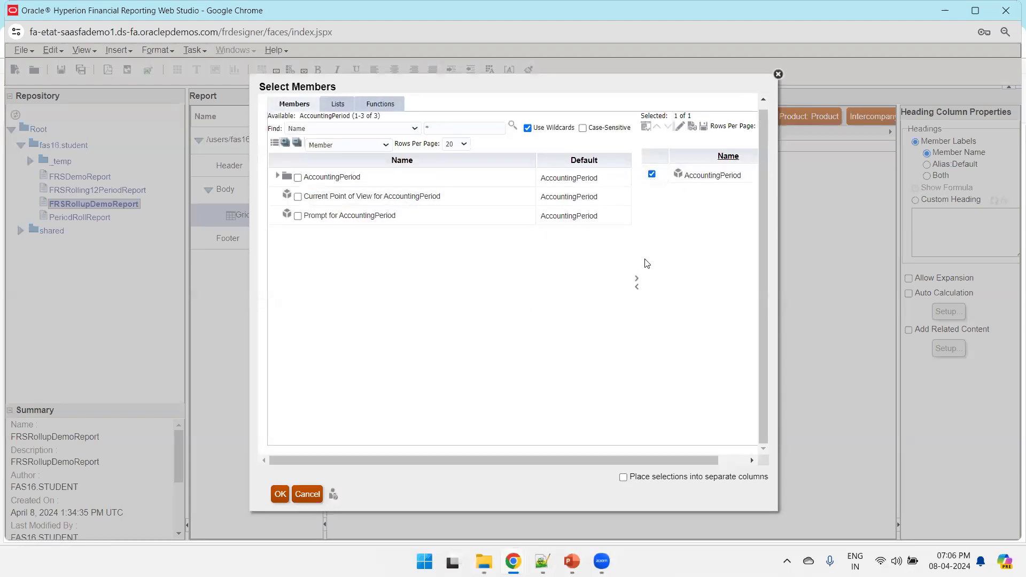
click(636, 287)
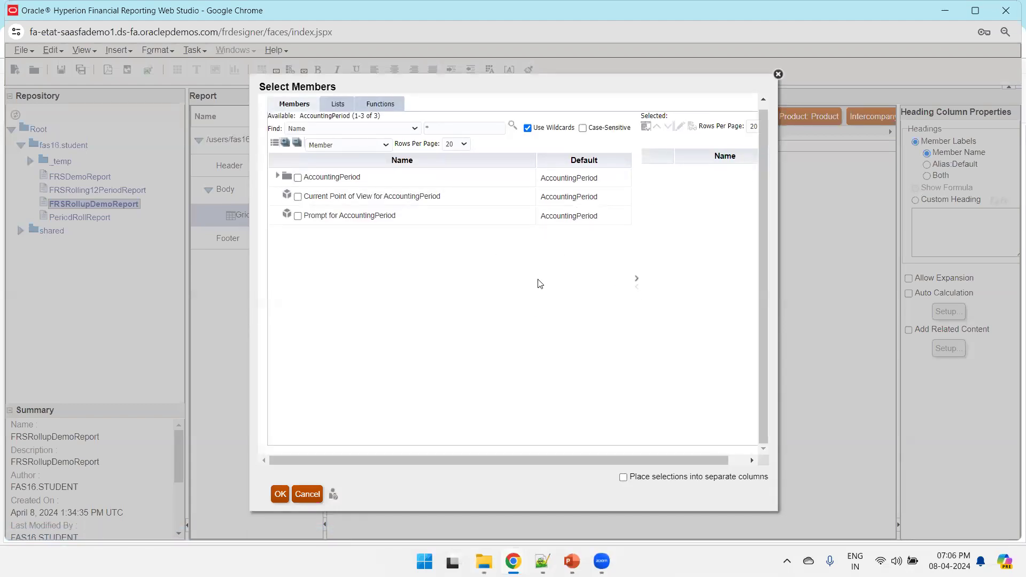
click(394, 104)
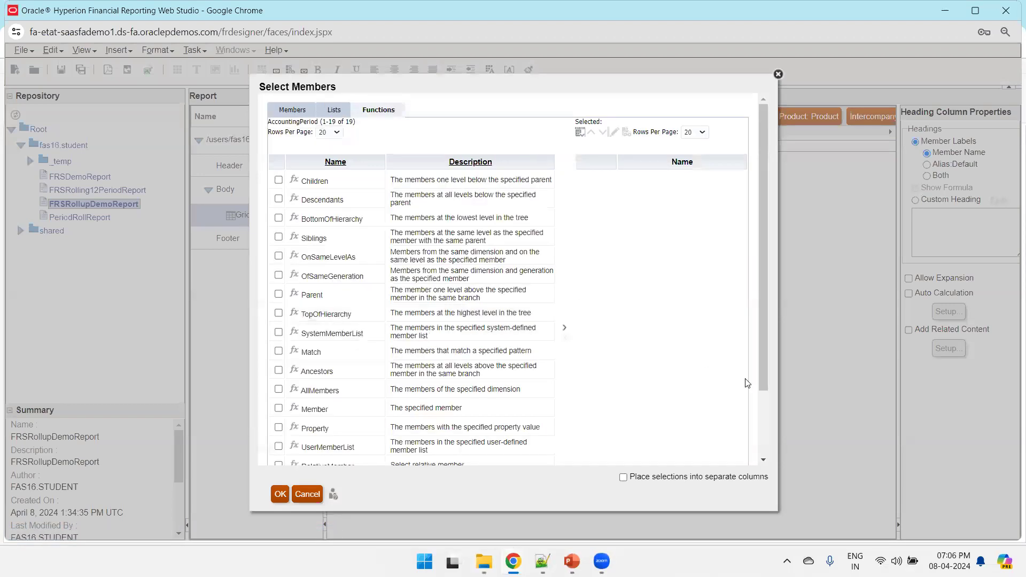
scroll(767, 425, down, 3)
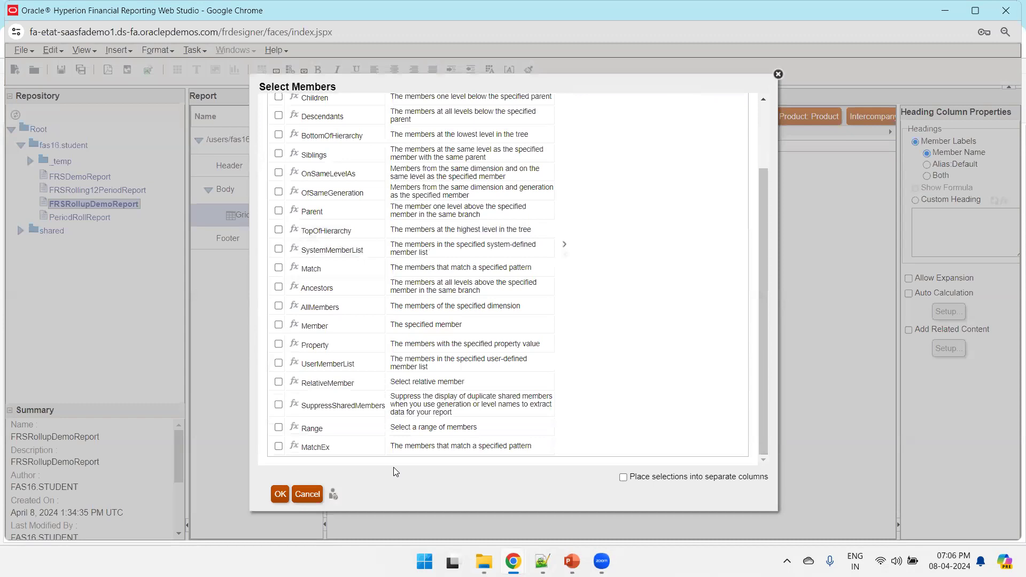
click(278, 428)
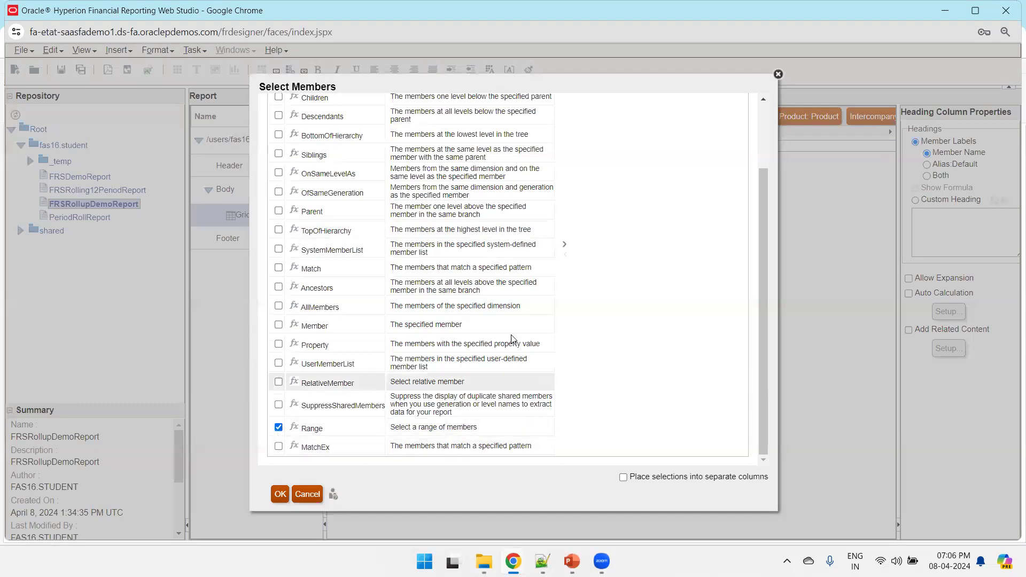
click(564, 247)
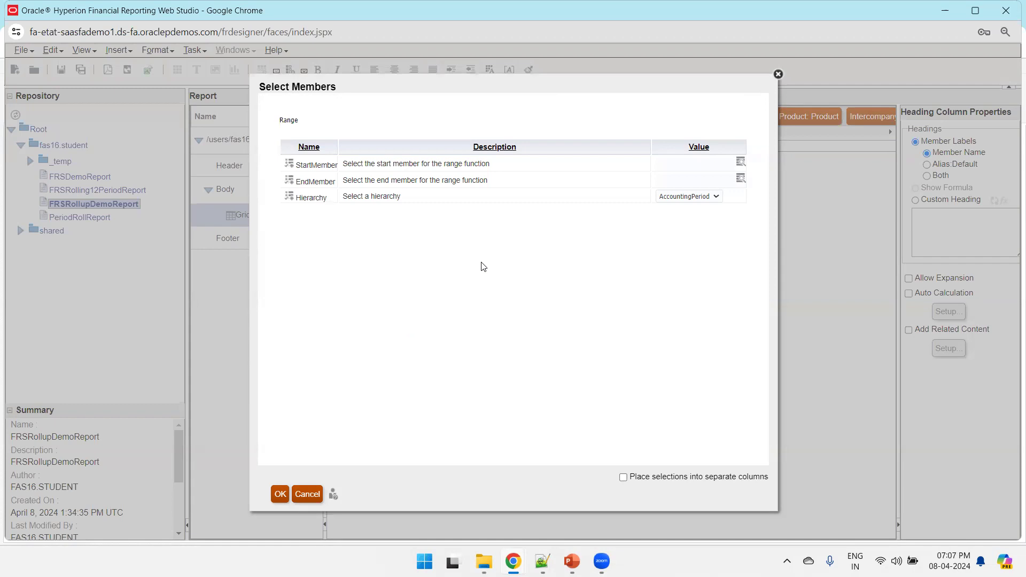
Set the range start to RelativeMember of Current Point of View with offset -11.
click(741, 164)
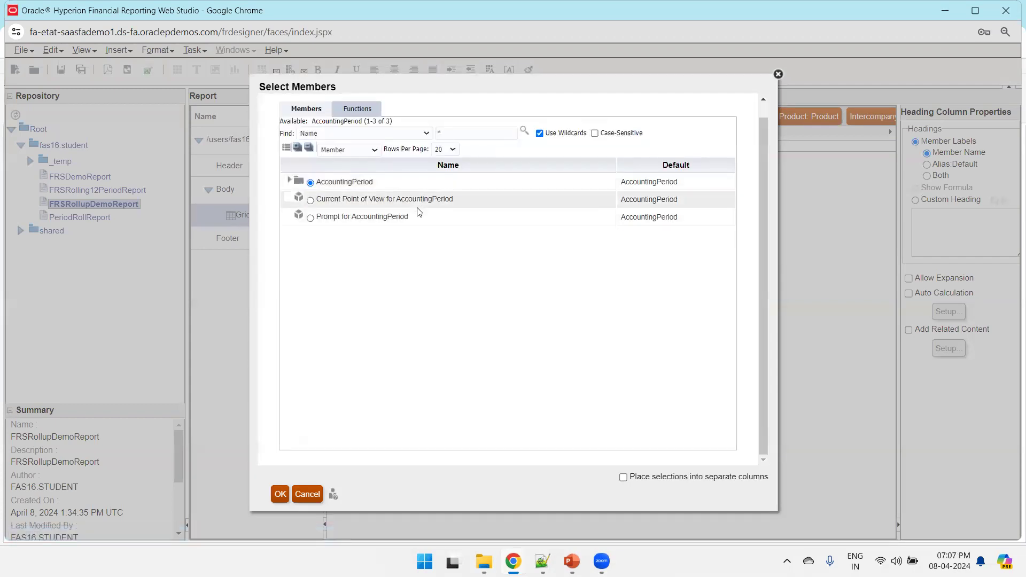
click(358, 110)
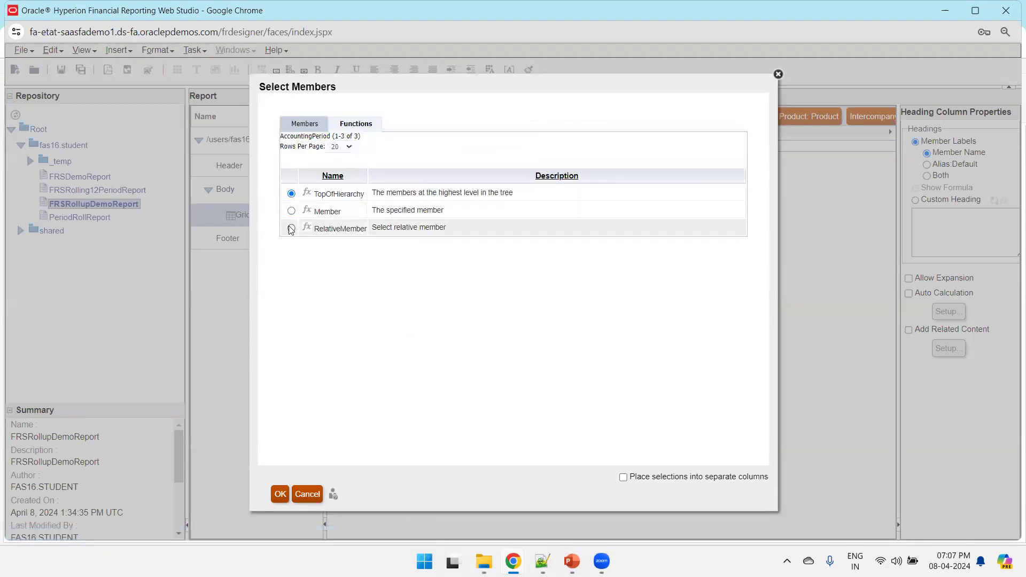
click(292, 228)
click(281, 491)
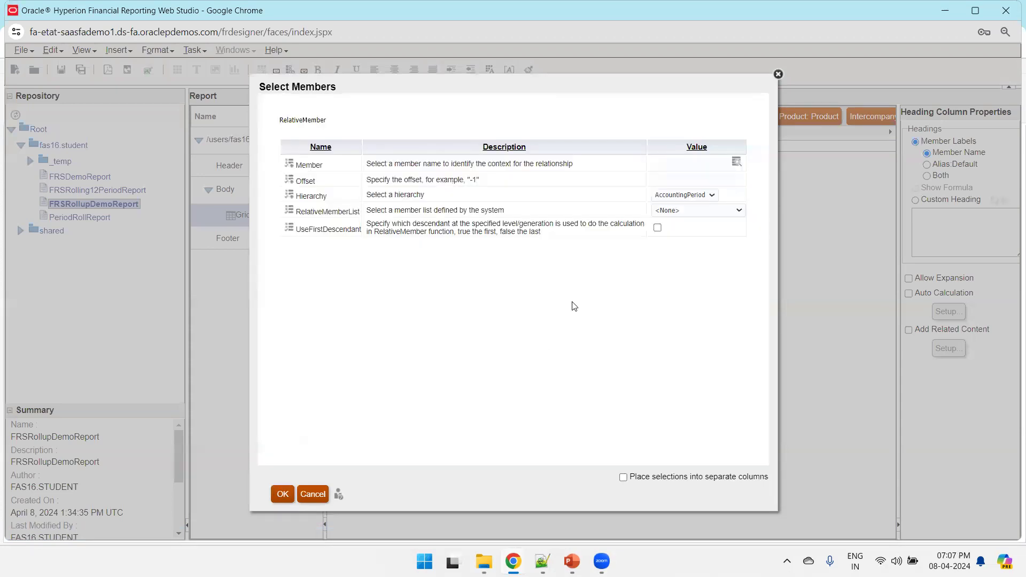
click(735, 163)
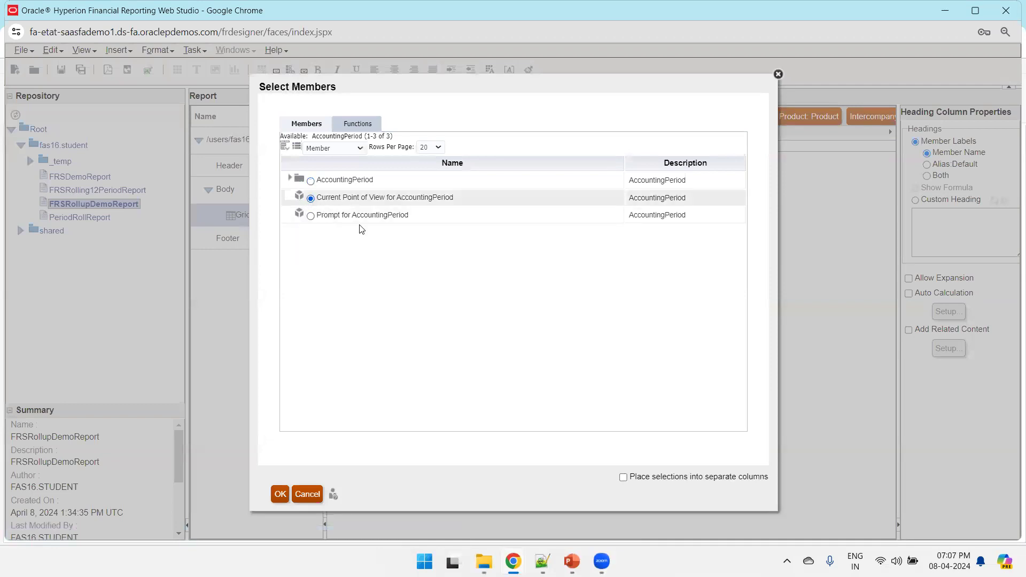
click(280, 493)
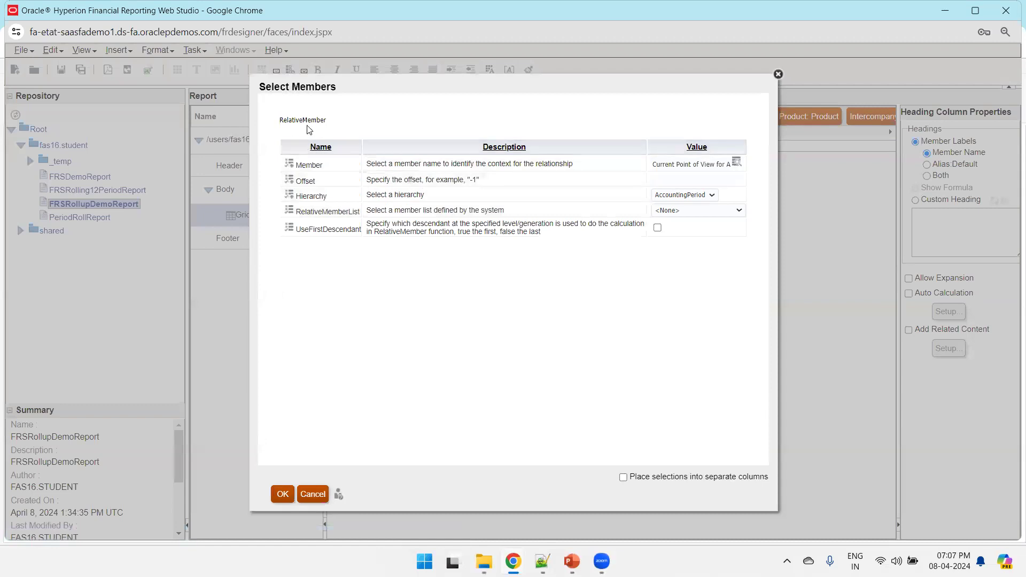
click(667, 183)
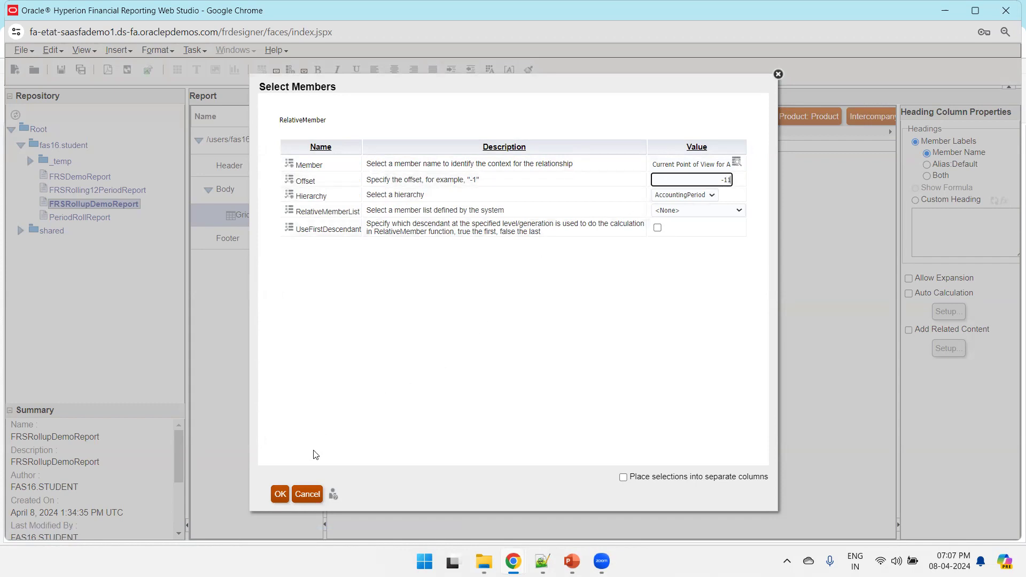
click(283, 494)
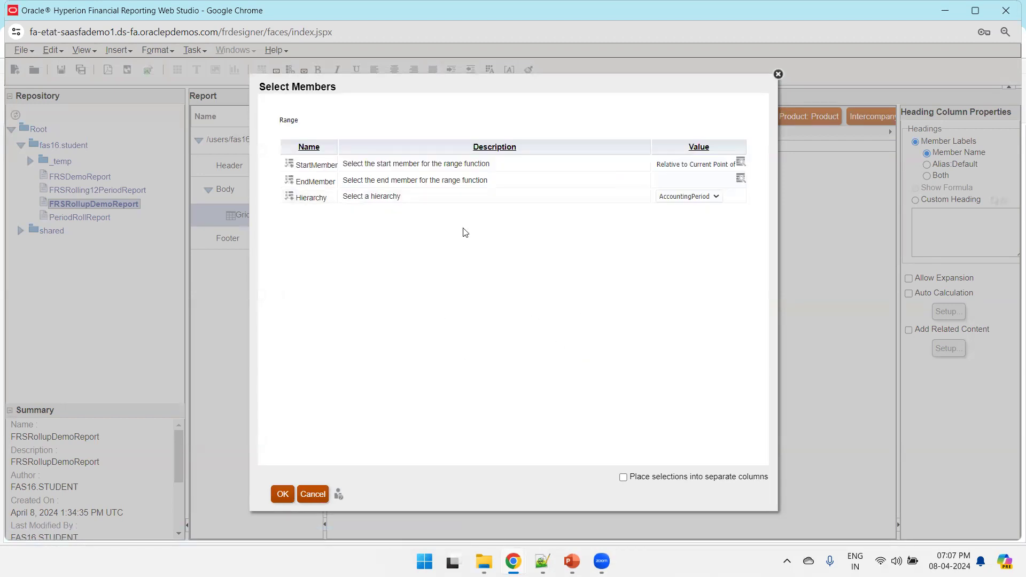
Set the range end member to Current Point of View and confirm the Range.
click(742, 180)
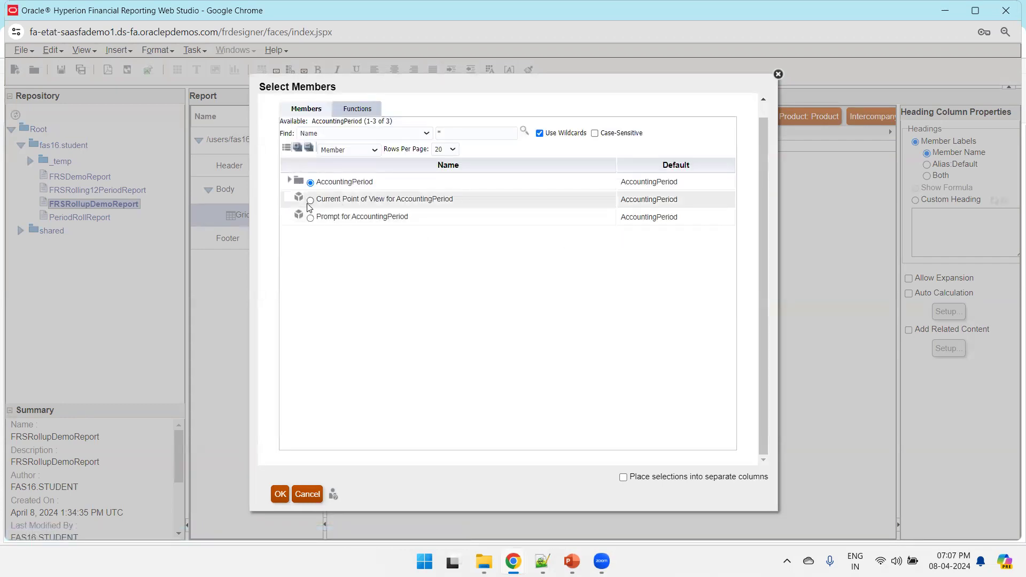
click(310, 201)
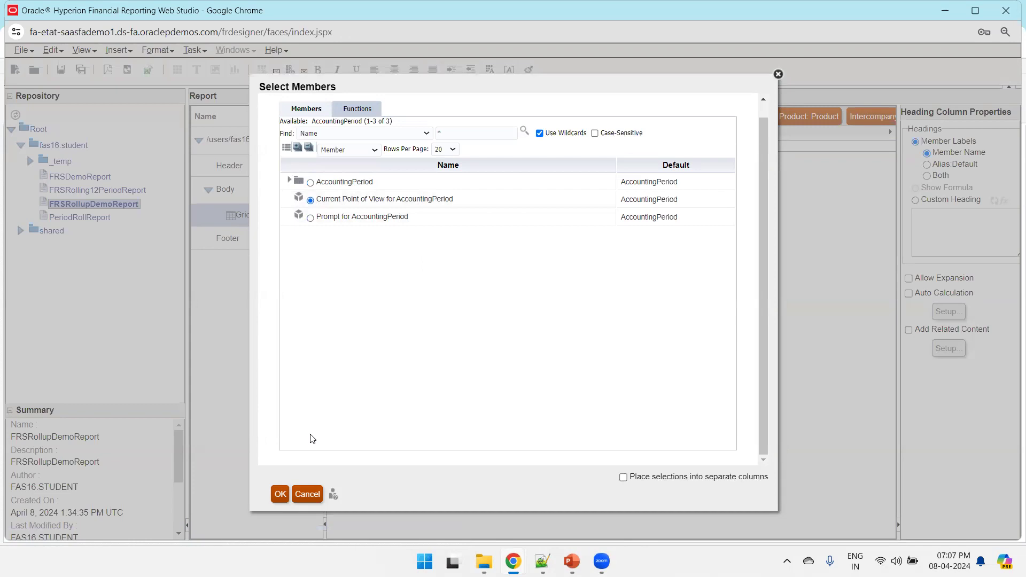
click(280, 494)
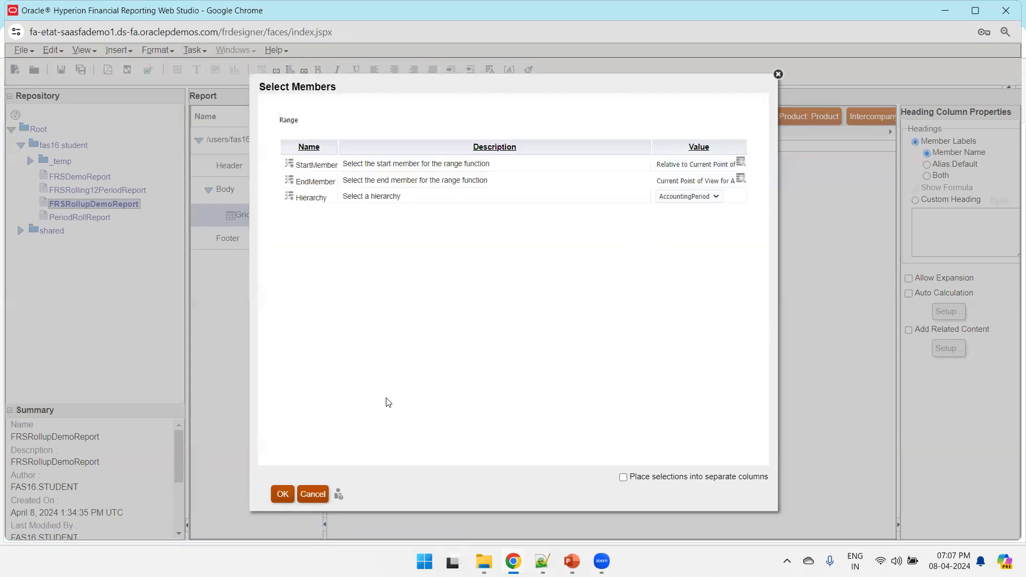
click(283, 493)
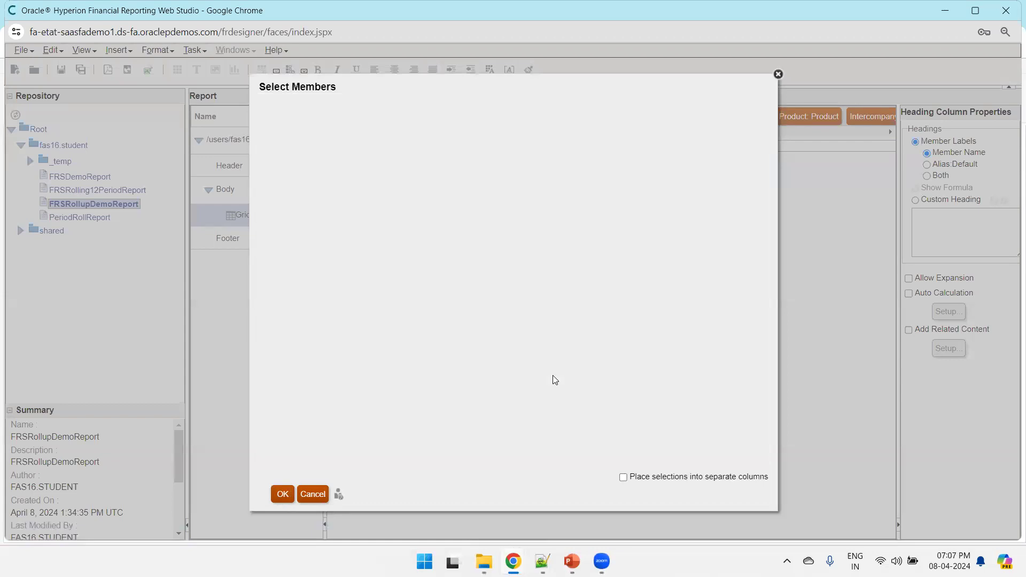
Apply the Range from offset -11 to Current Point of View to column A.
click(283, 493)
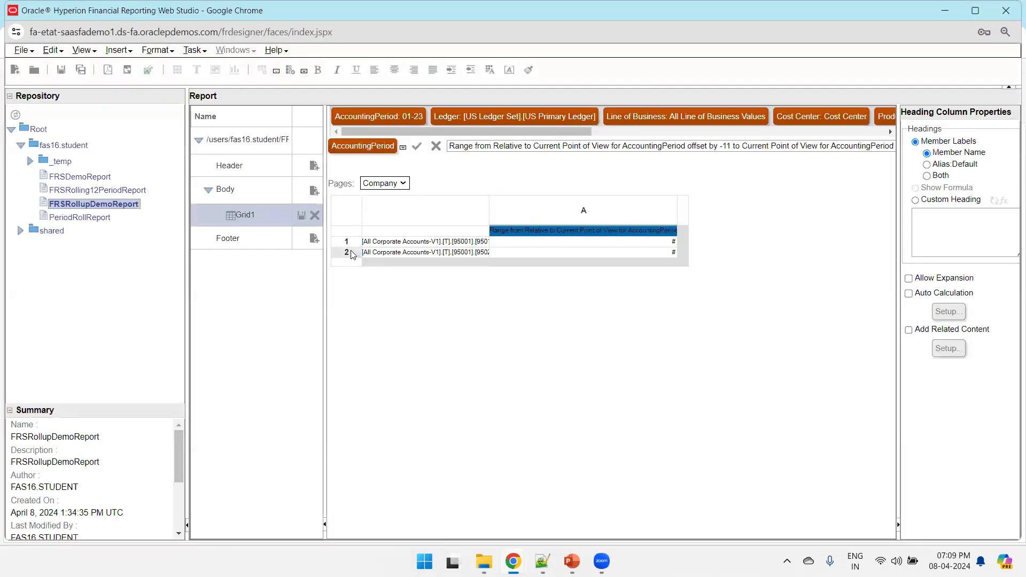
Insert a formula row at row 2 of Grid1.
click(353, 254)
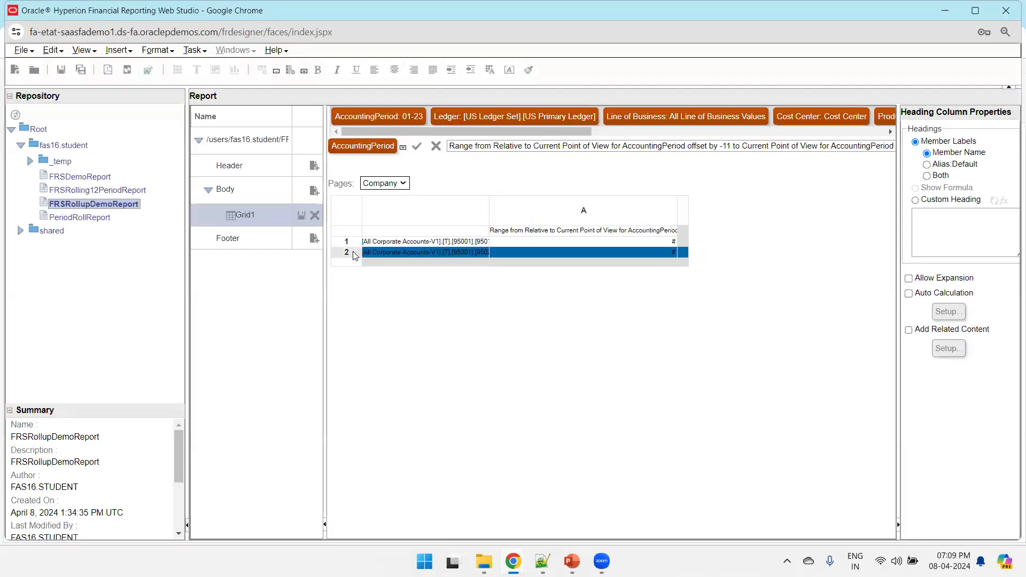
click(128, 52)
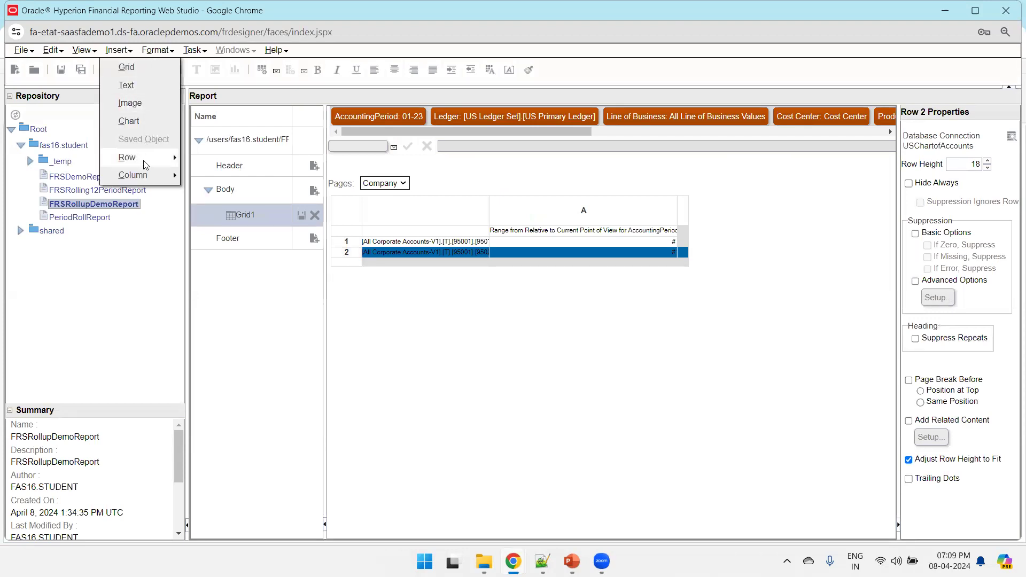
mouse_move(145, 165)
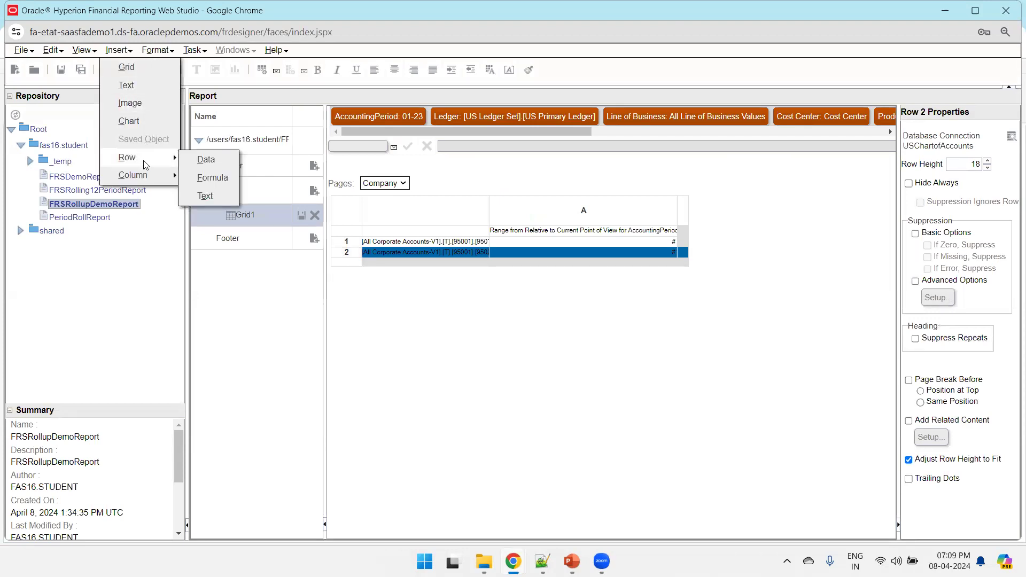
click(210, 183)
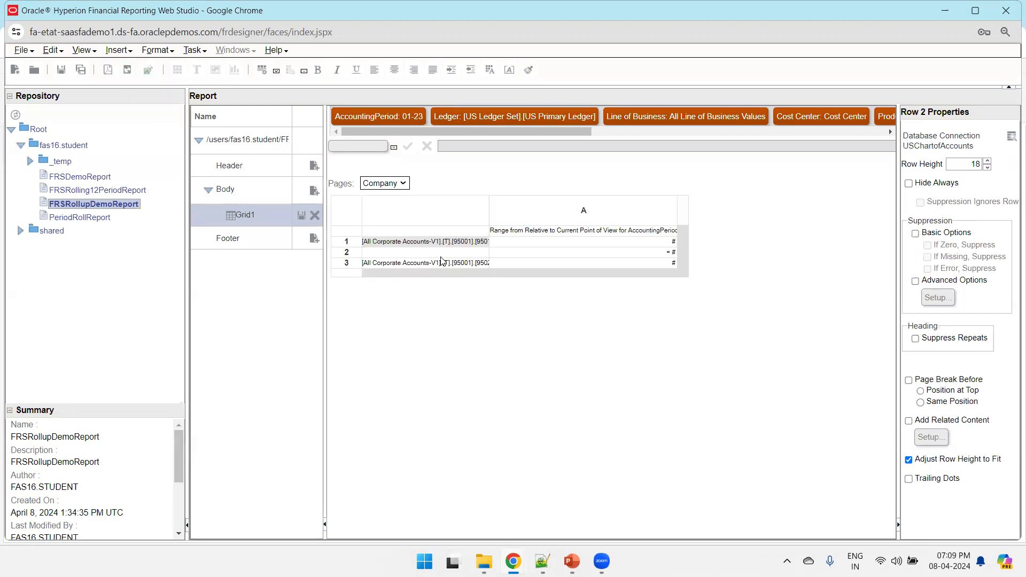
Delete the misplaced formula row 2 from the grid.
click(345, 253)
right_click(345, 255)
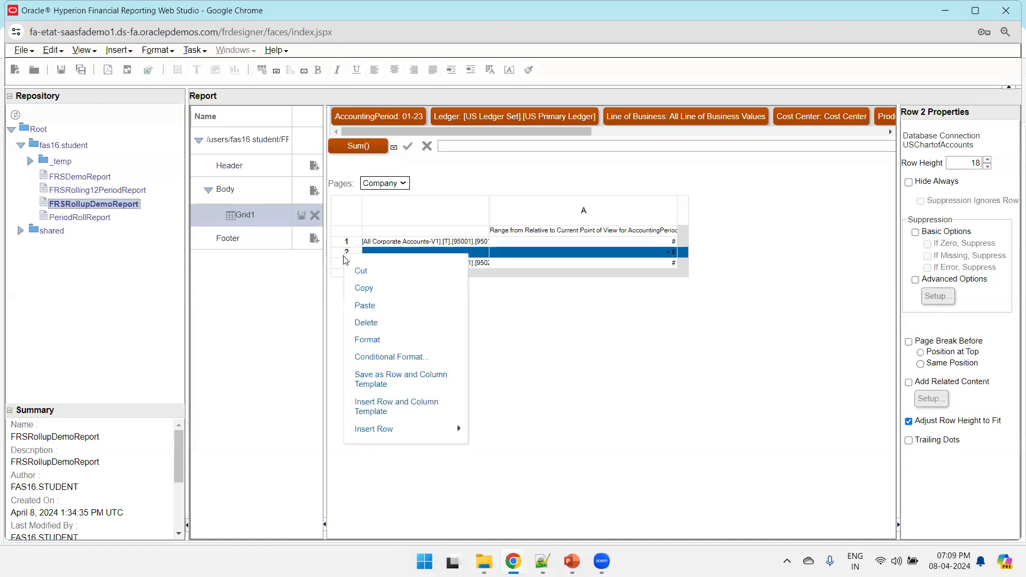
click(370, 321)
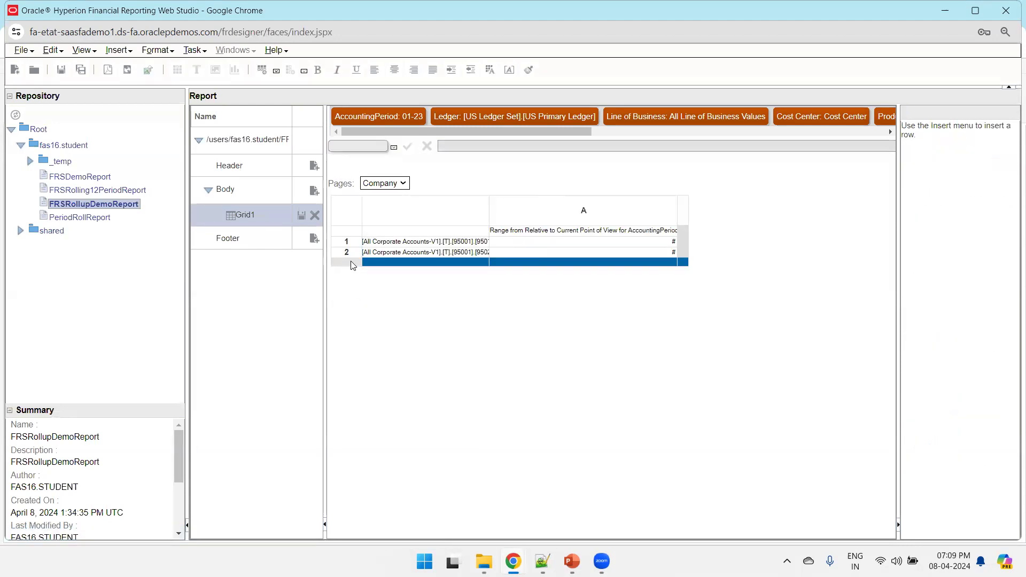
Add a formula row at the bottom, below the 95011-Revenue and 95021-Expenses rows.
click(121, 52)
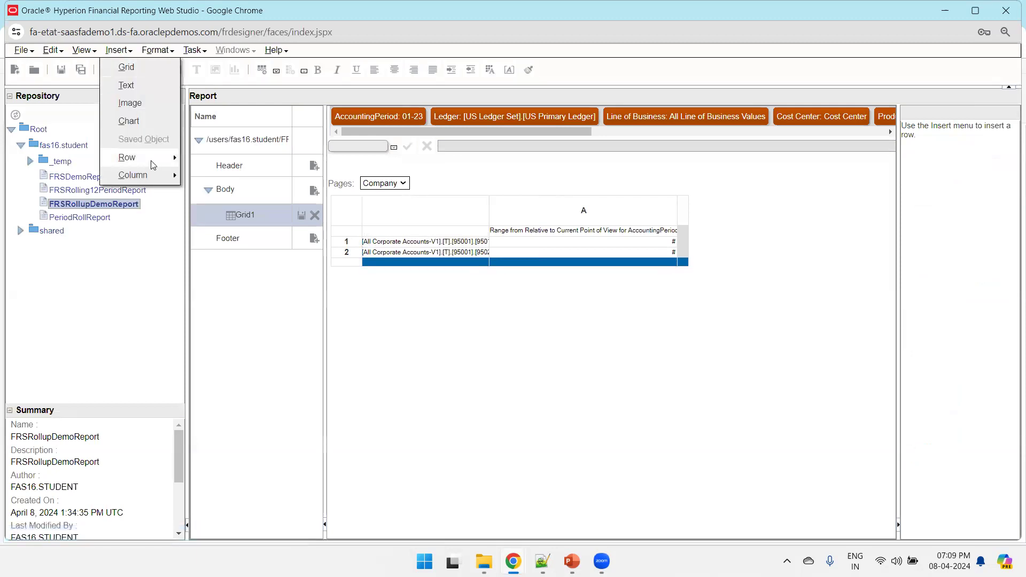
mouse_move(153, 159)
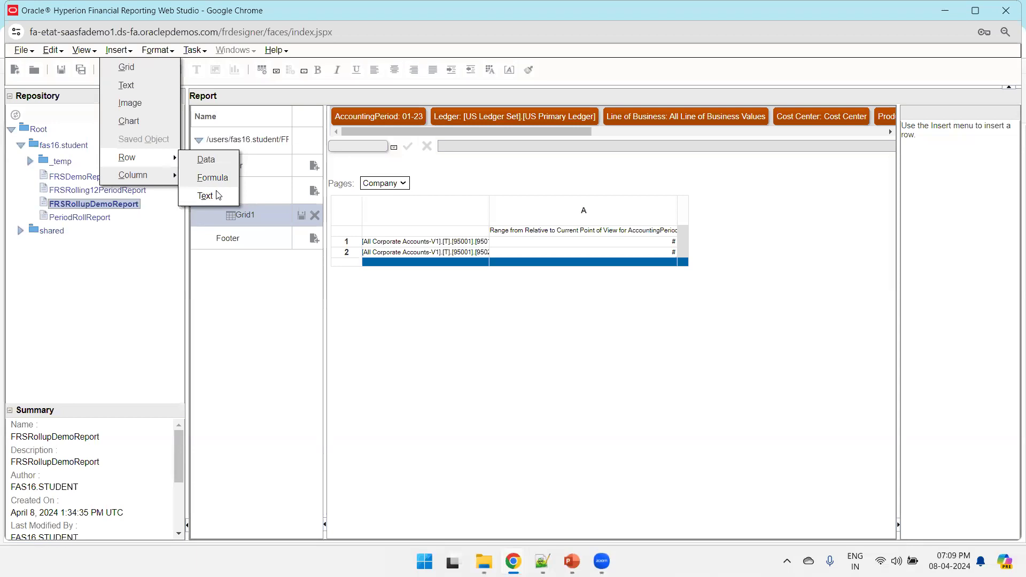
click(206, 177)
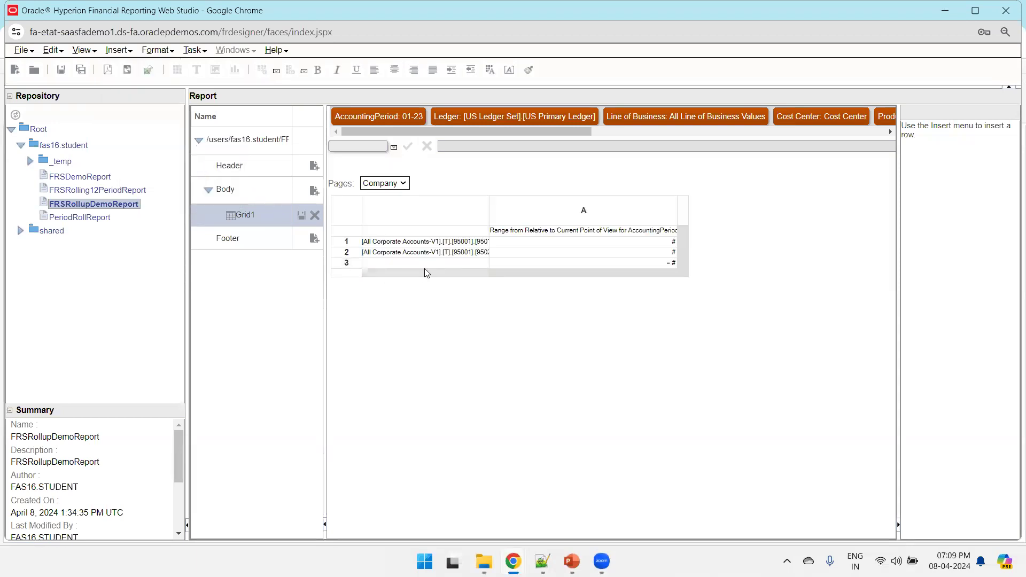
click(423, 272)
Give row 3 the custom heading 'Total'.
click(408, 262)
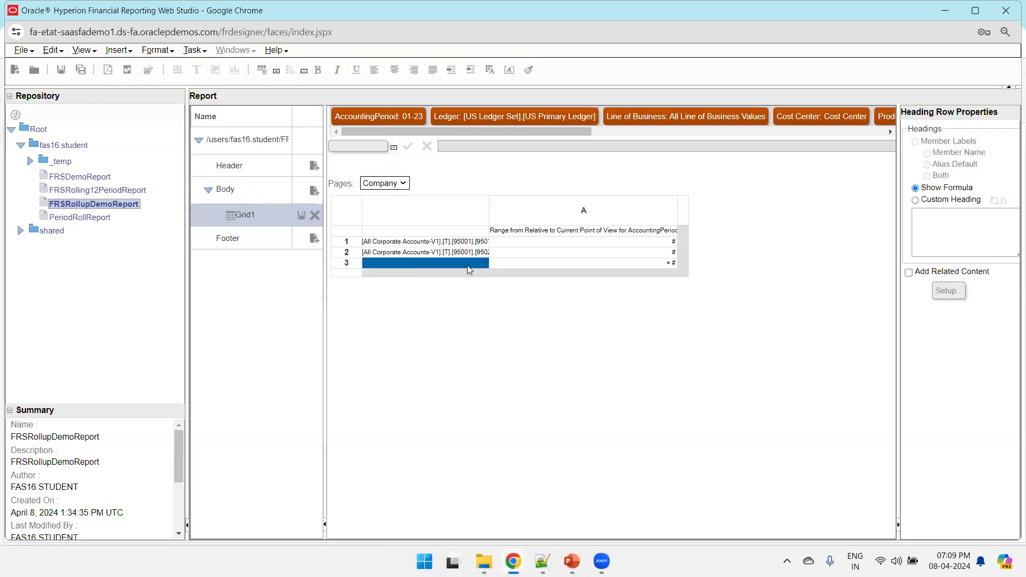
click(915, 201)
text(Total)
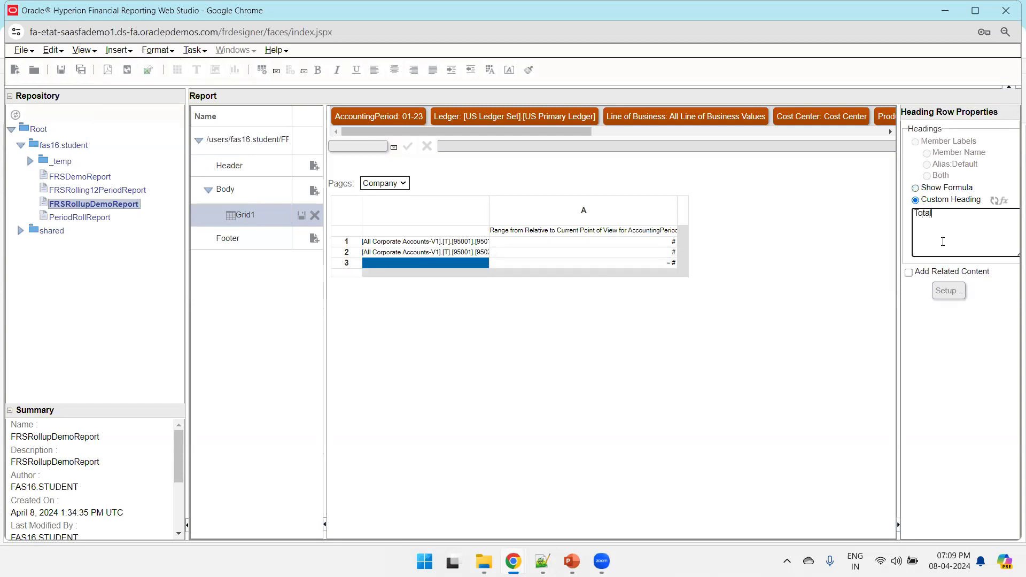
click(994, 200)
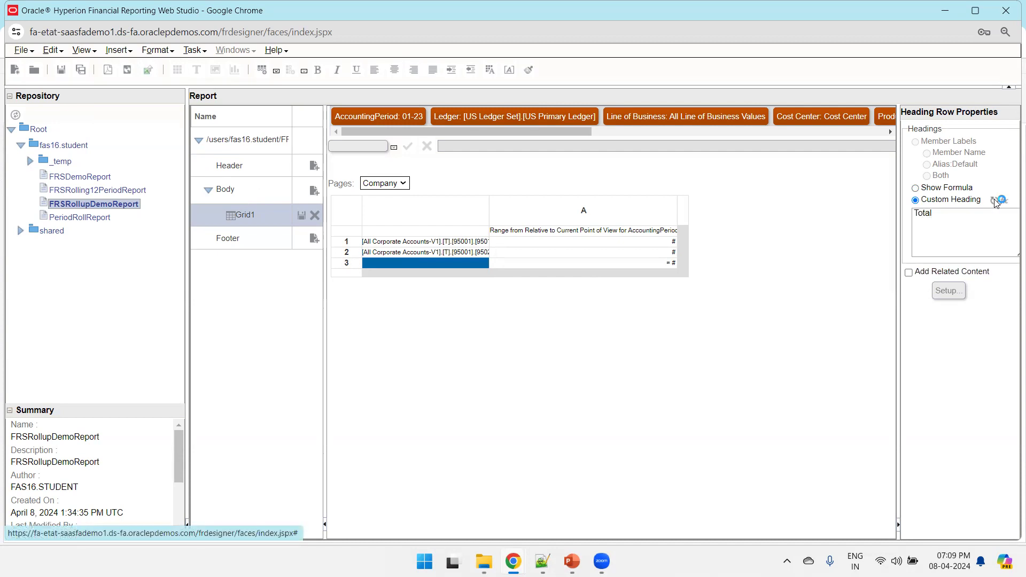
Enter the formula Sum([1:2]) in cell A:3.
click(645, 267)
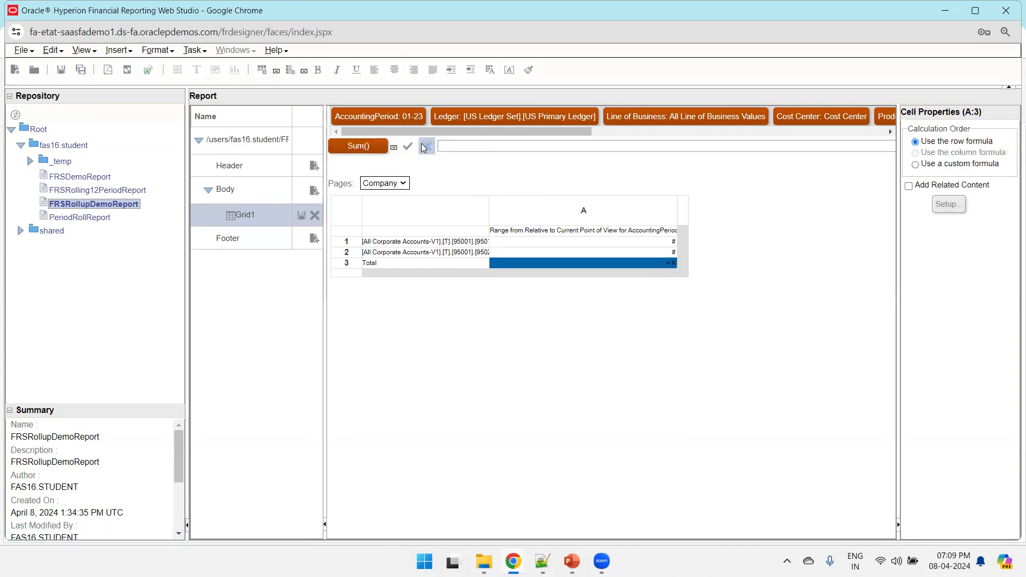
click(366, 148)
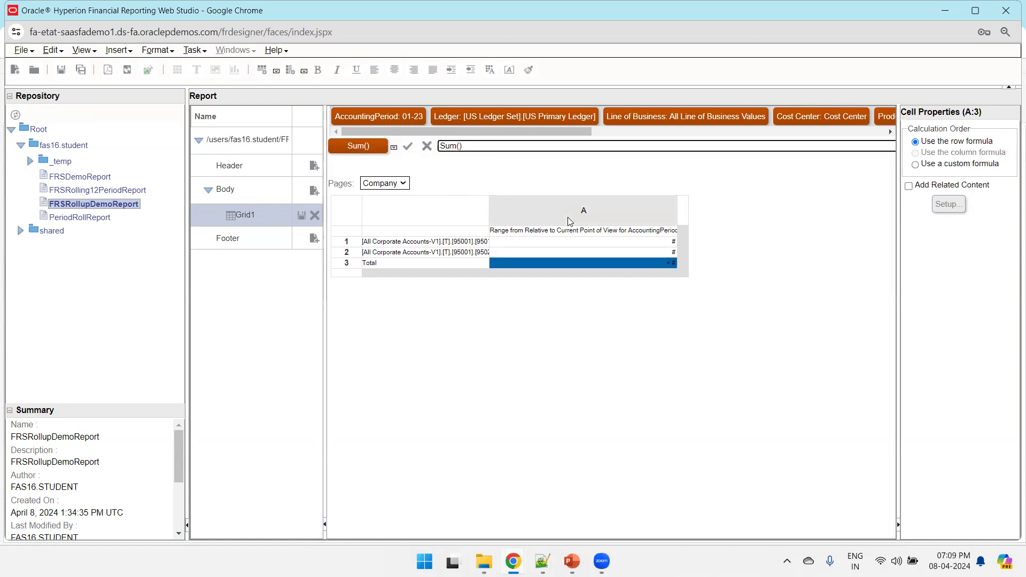
text([1:2])
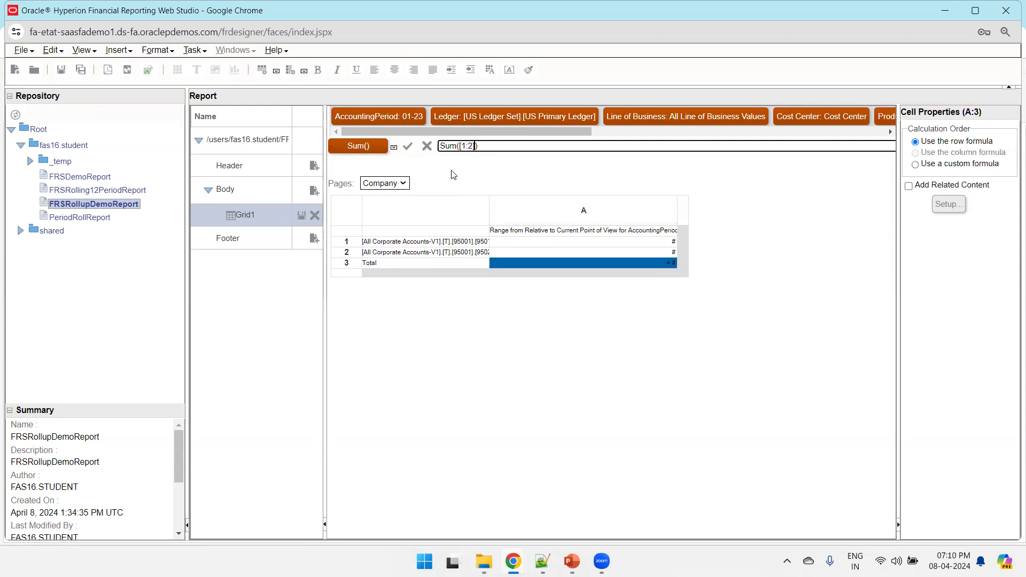
click(408, 152)
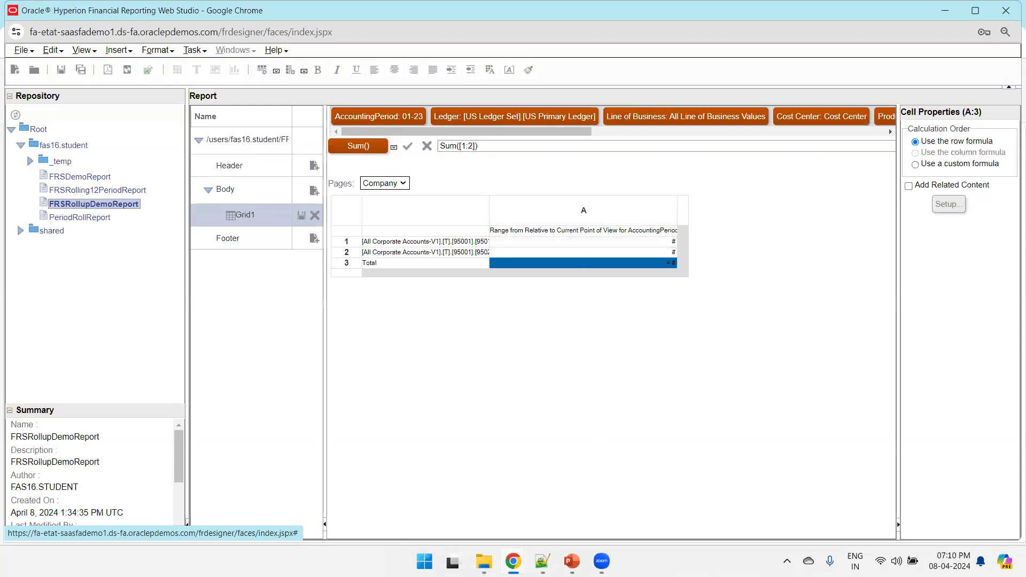
click(528, 560)
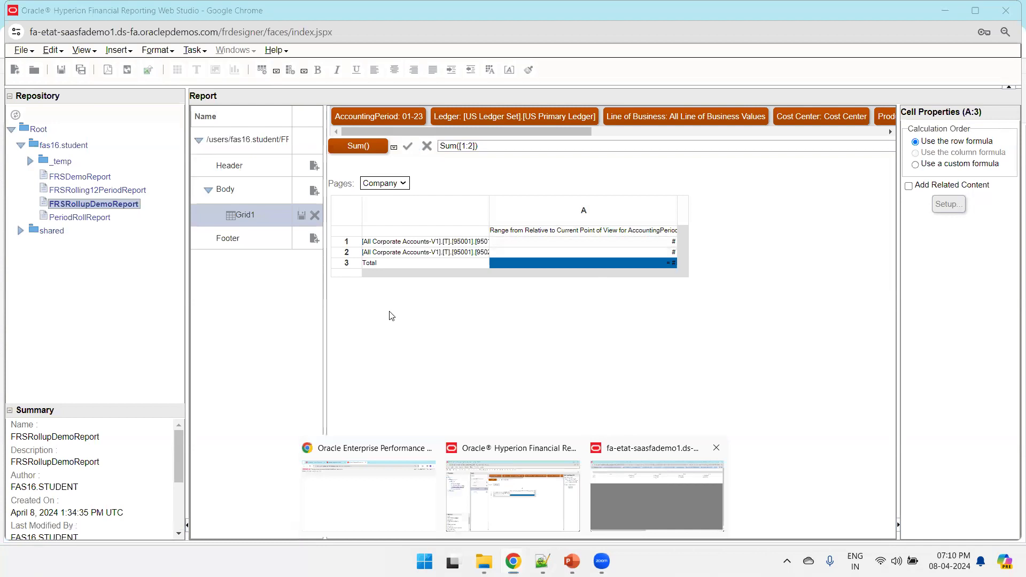
key(alt+Tab)
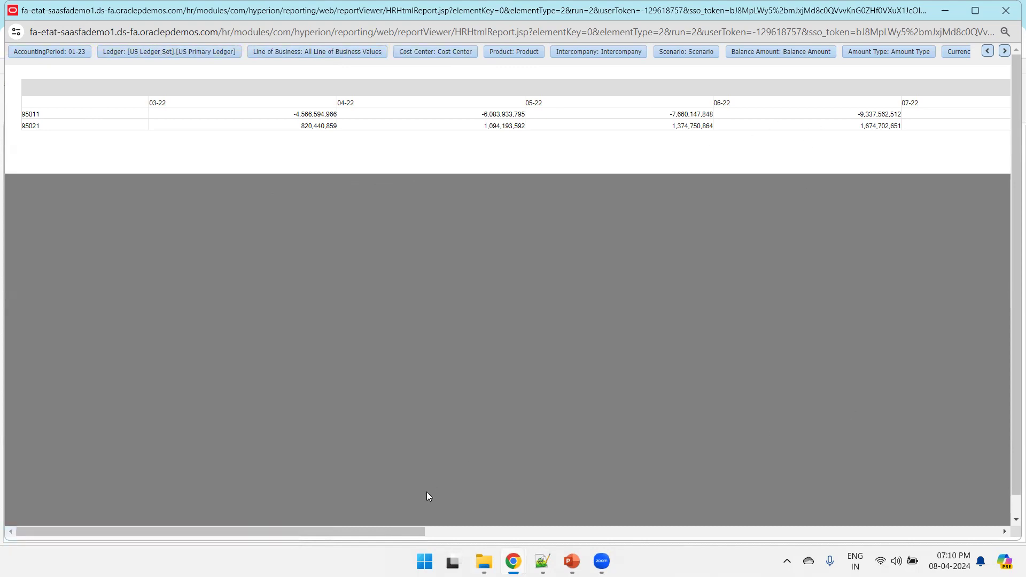
mouse_move(406, 525)
mouse_down()
mouse_move(941, 526)
mouse_move(1010, 552)
mouse_move(393, 520)
mouse_up()
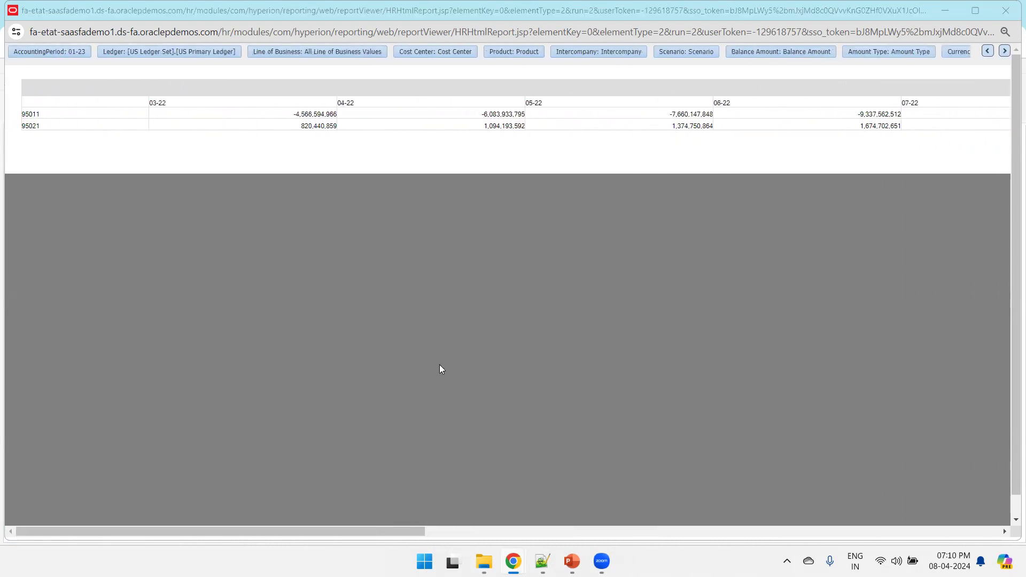
key(ctrl+w)
Narrow column A, widen the row-label column to 146, and run the HTML Preview.
click(425, 264)
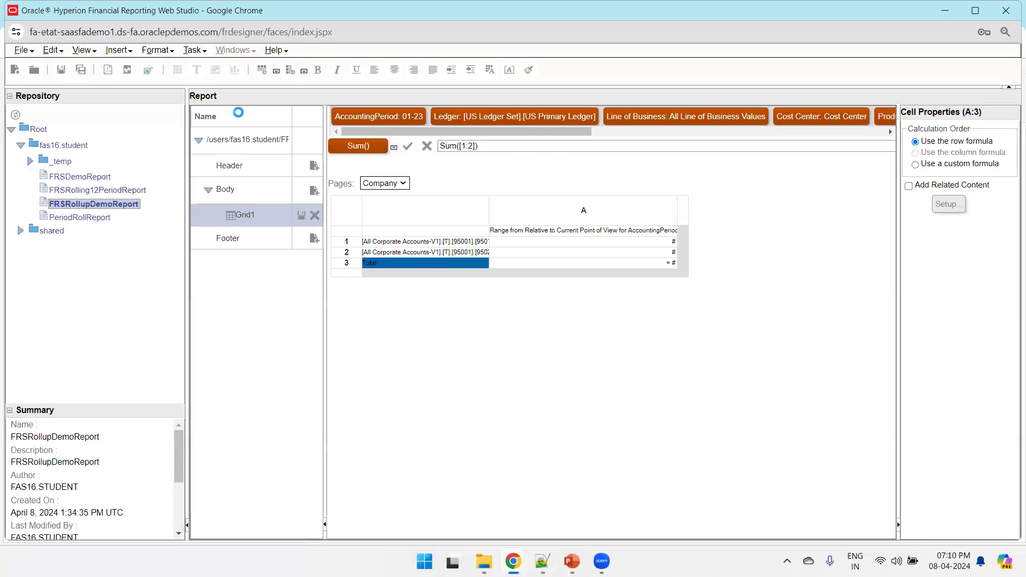
click(679, 211)
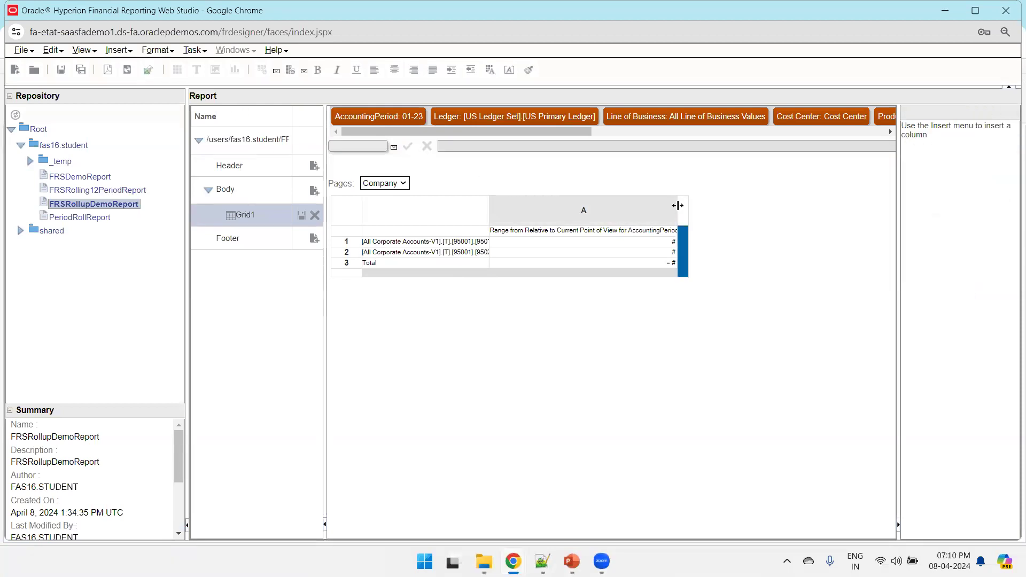
drag(679, 202, 543, 202)
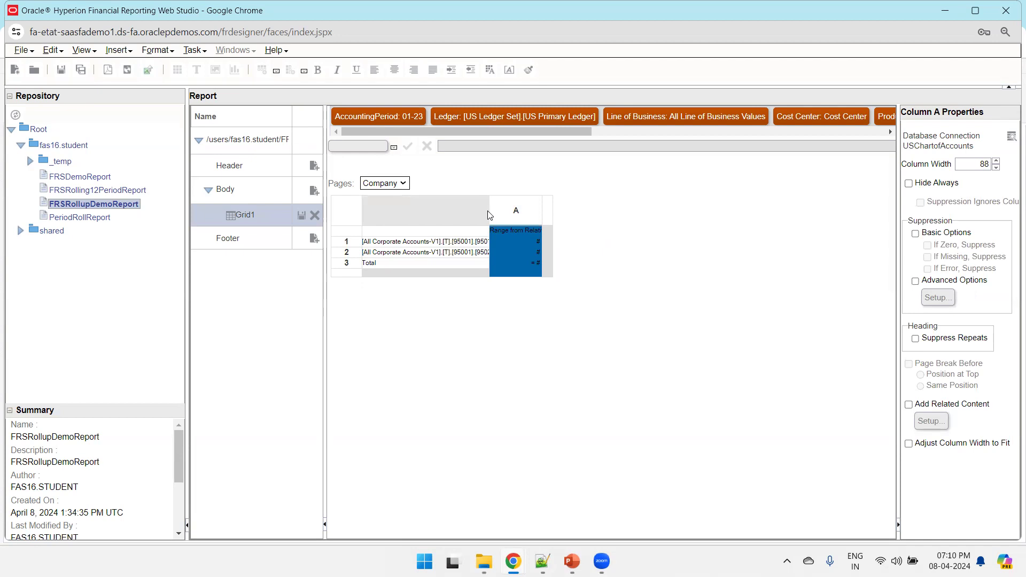
drag(489, 214, 451, 212)
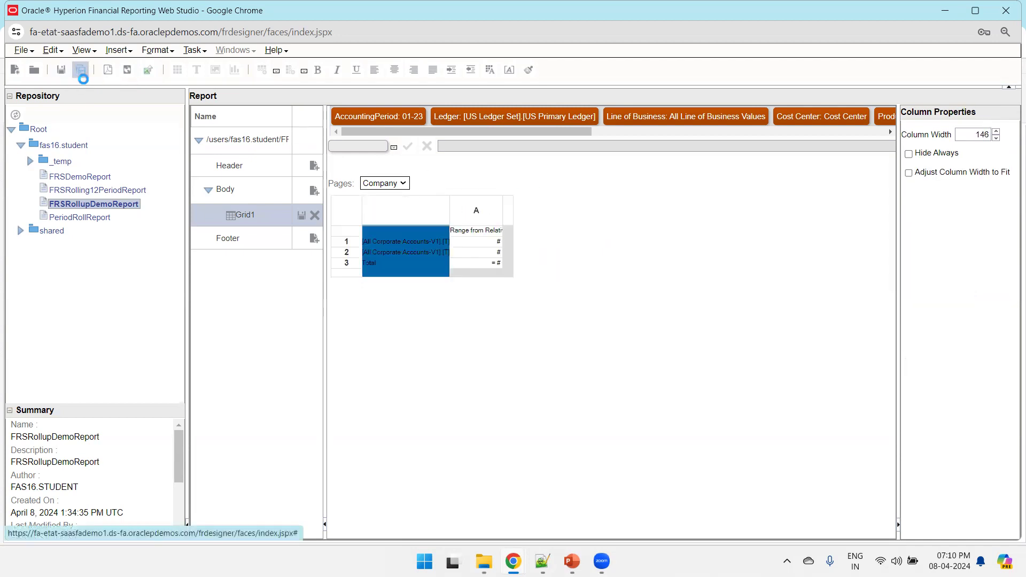
click(22, 51)
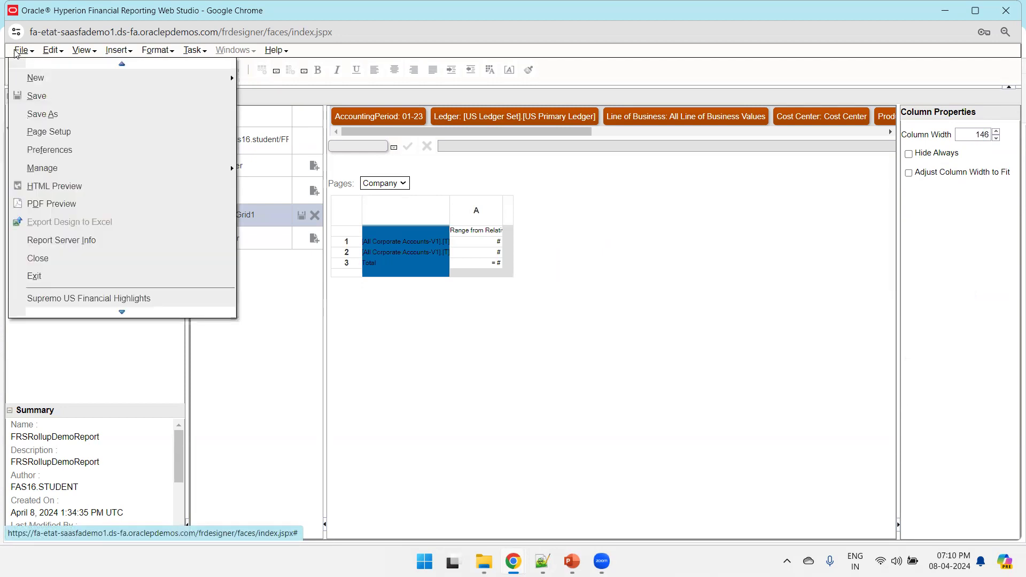
click(58, 187)
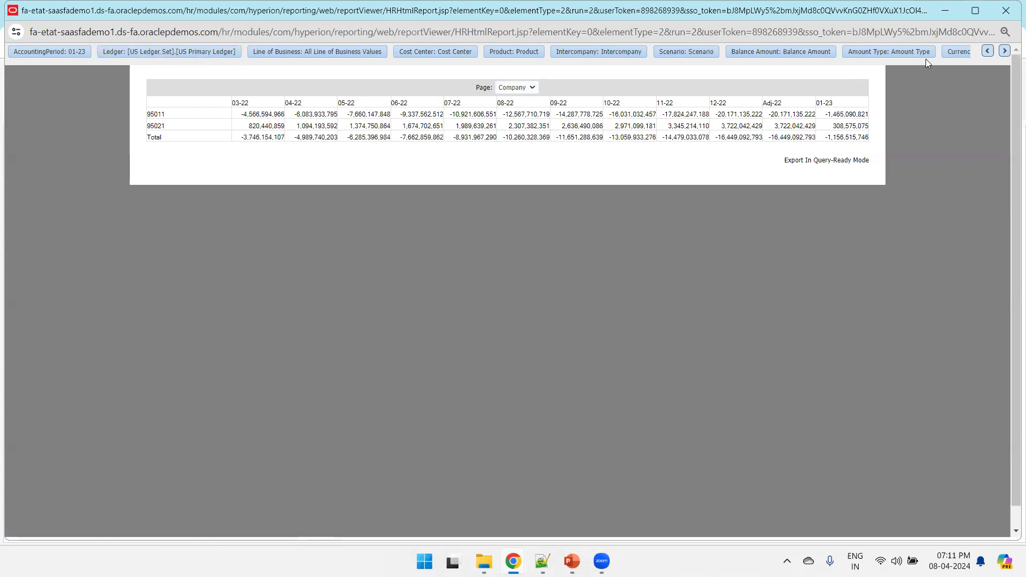
Set the Accounting Period POV to 01-22 under 2022 > Qtr1-22, then highlight the 01-22 column heading.
click(75, 52)
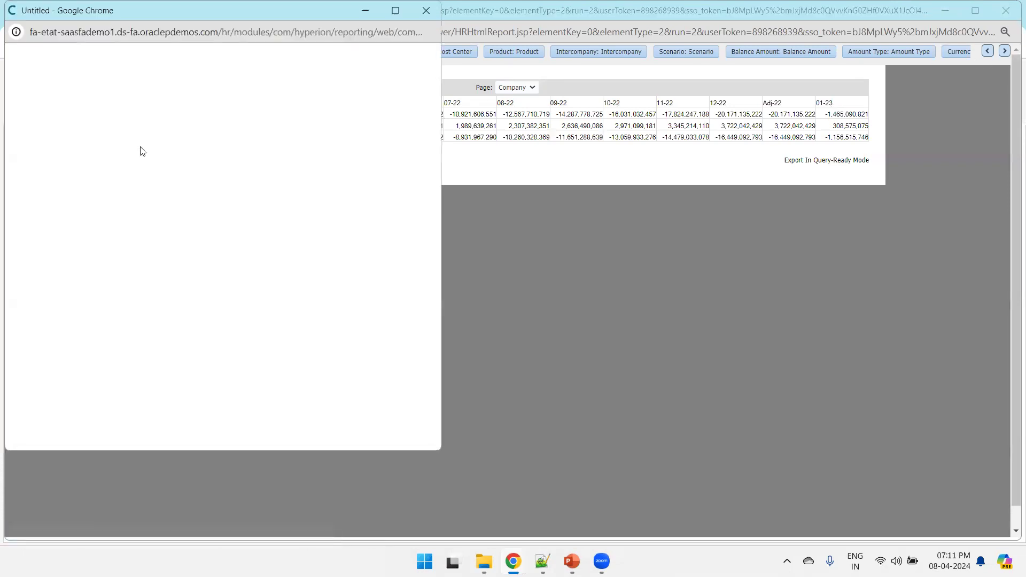
drag(205, 15, 360, 138)
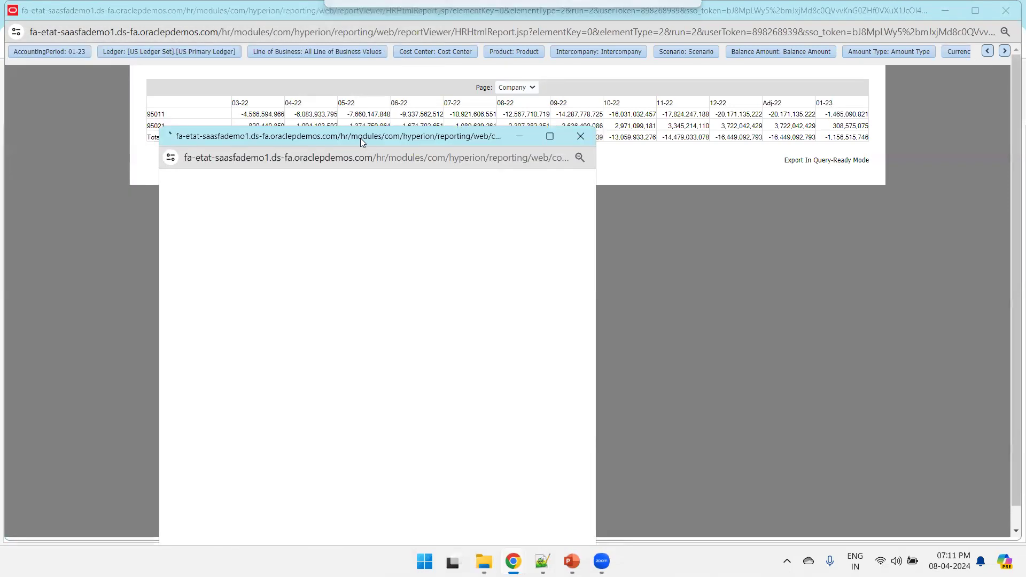
scroll(273, 309, down, 1)
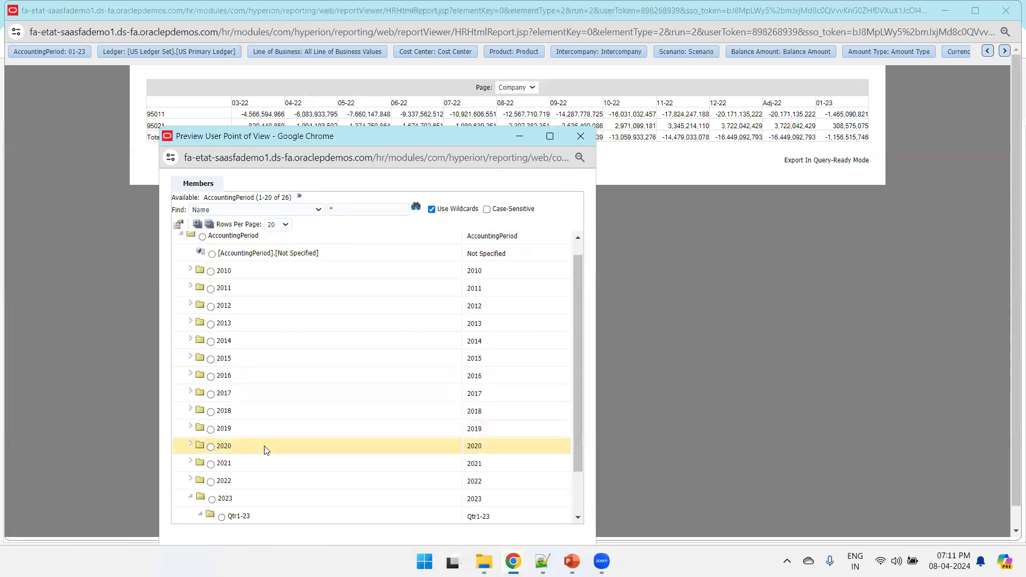
click(191, 479)
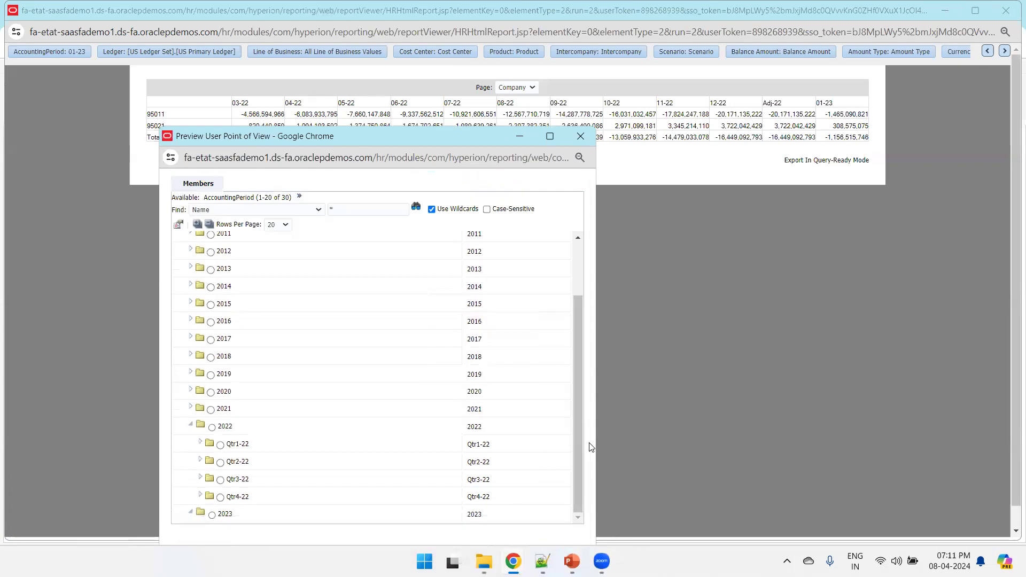
click(200, 443)
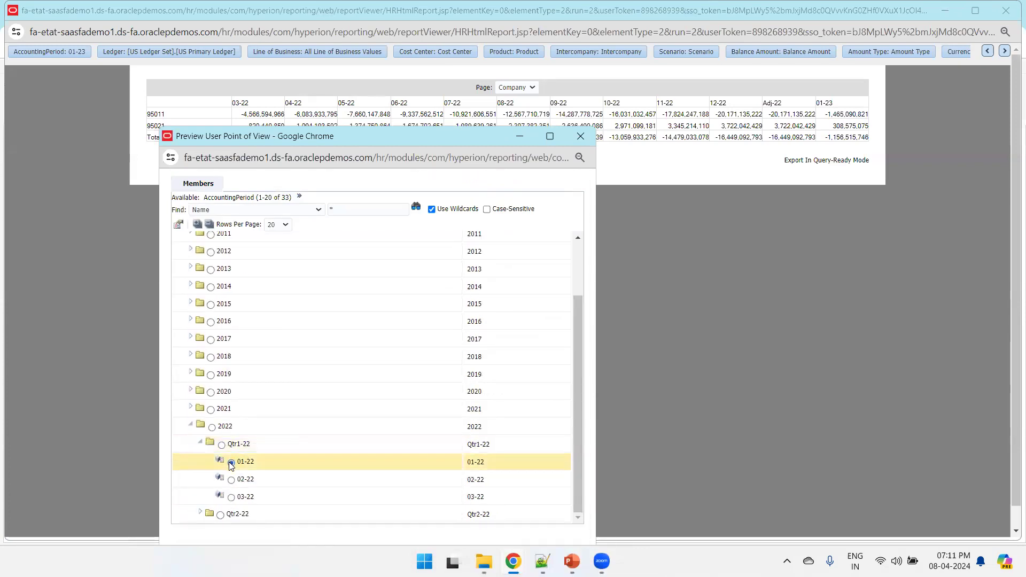
click(231, 463)
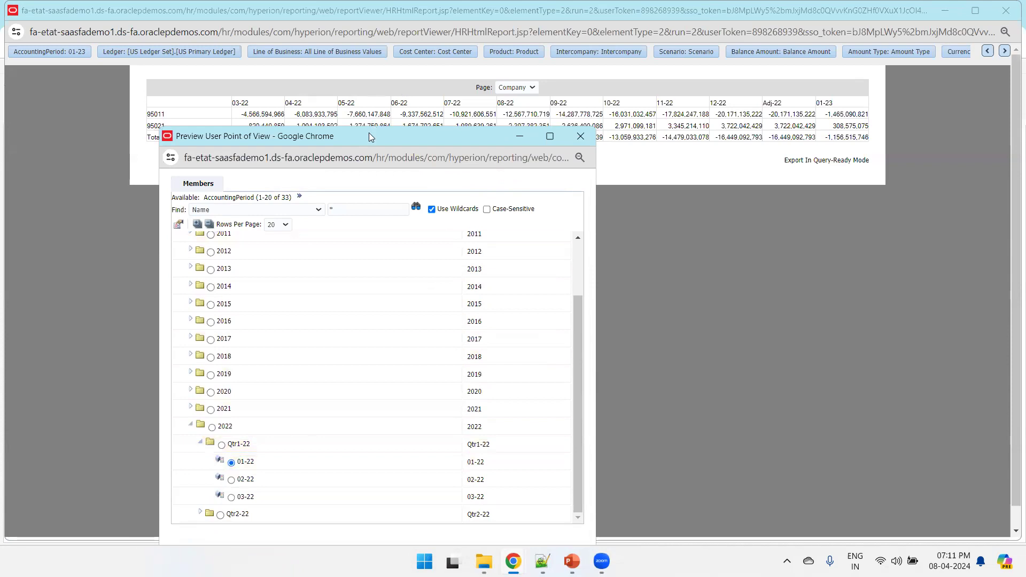
drag(363, 130, 306, 62)
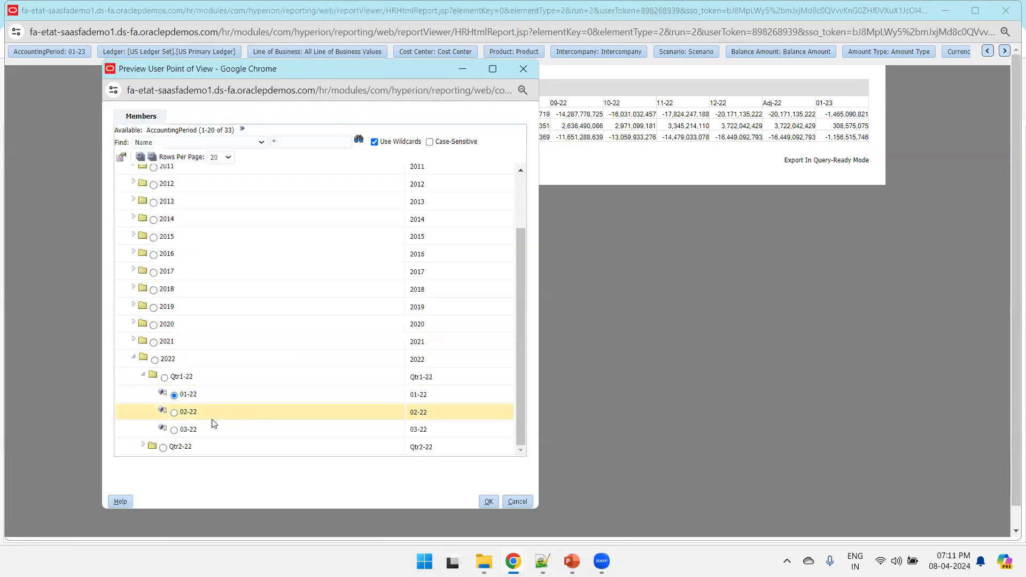
click(488, 502)
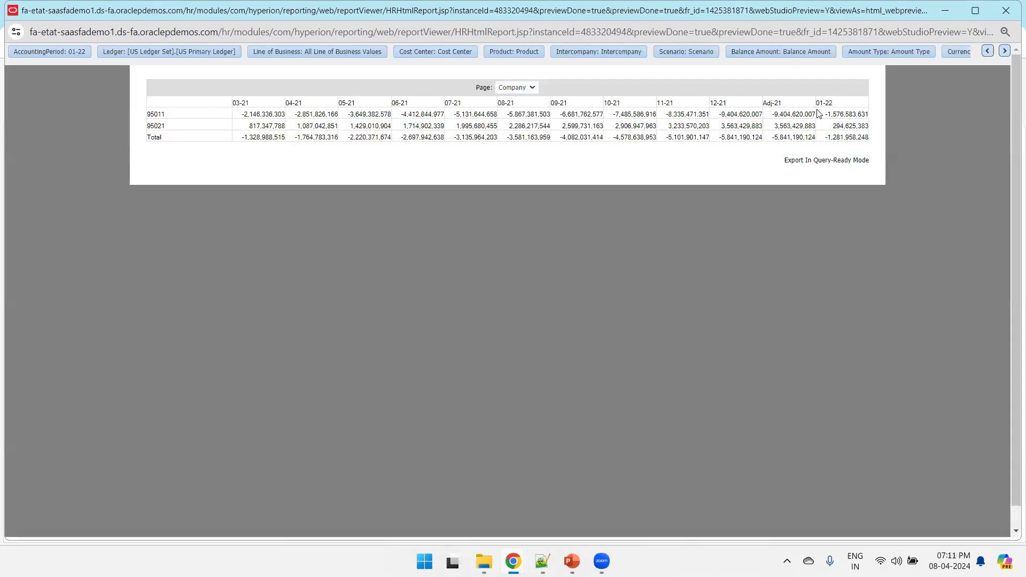
drag(833, 106, 821, 103)
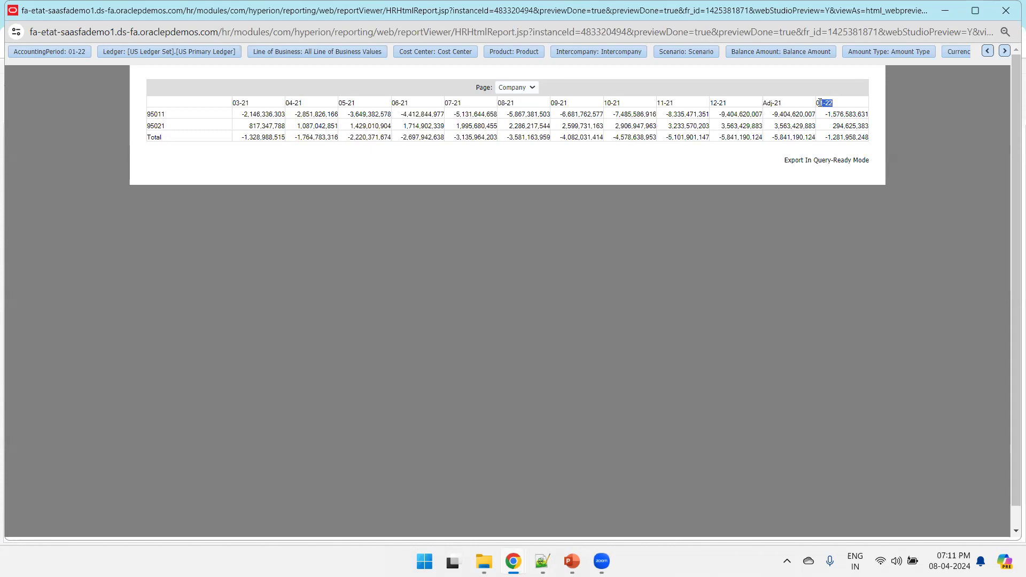
drag(819, 102, 813, 107)
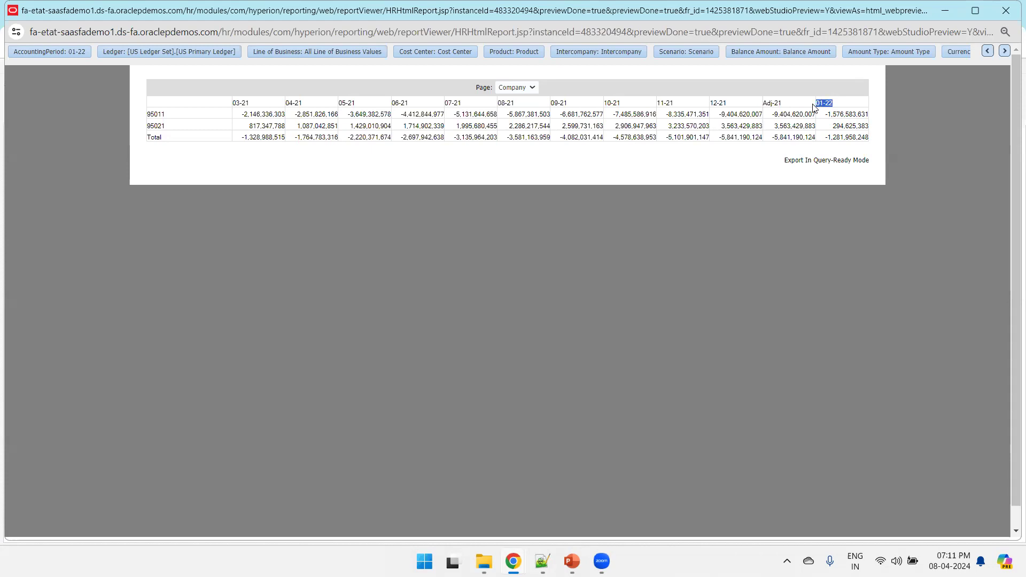